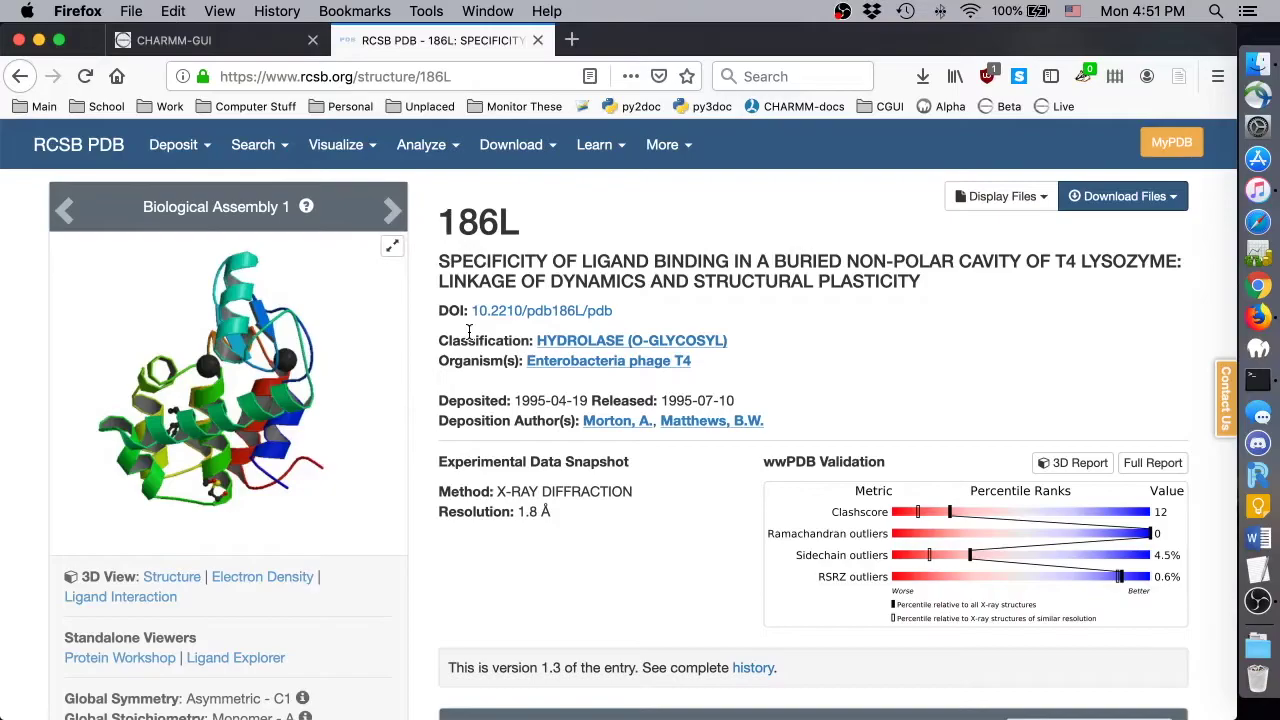
- Open 186L's N4B ligand page with hydrogens shown, then return to the CHARMM-GUI Input Generator
{"action": "scroll", "coordinate": [469, 331], "scroll_direction": "down", "scroll_amount": 15}
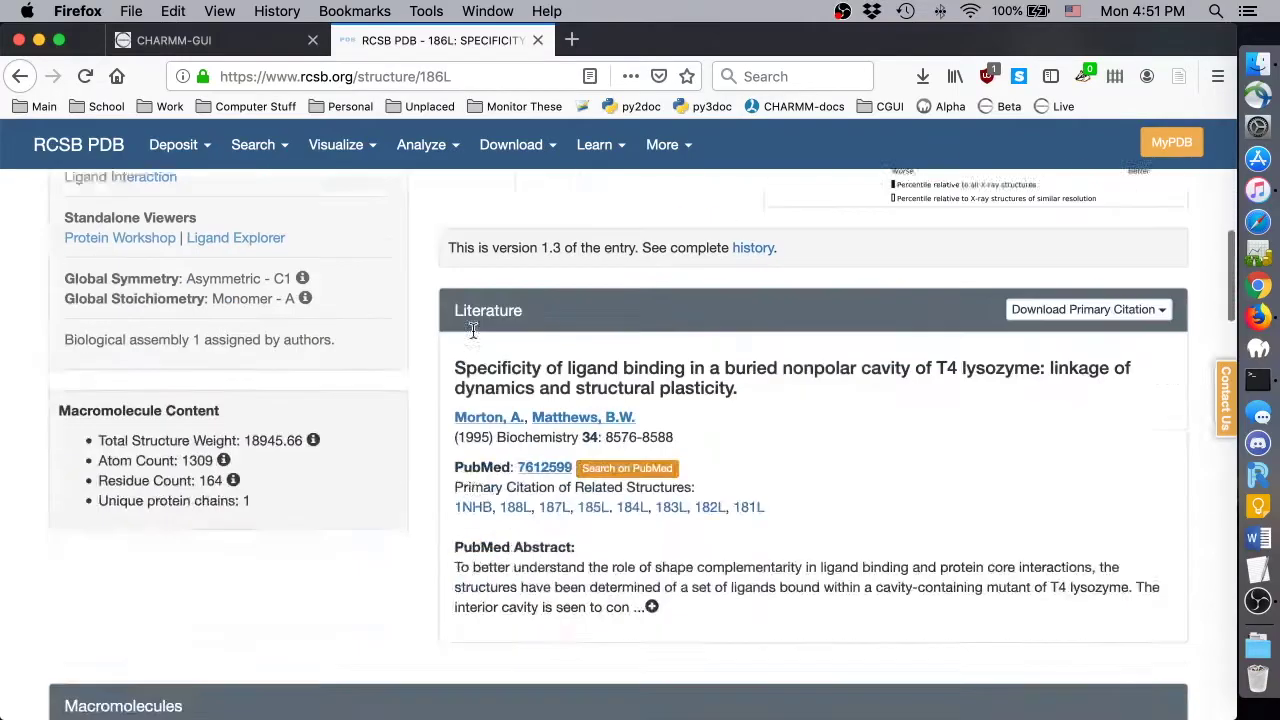
{"action": "left_click", "coordinate": [86, 211]}
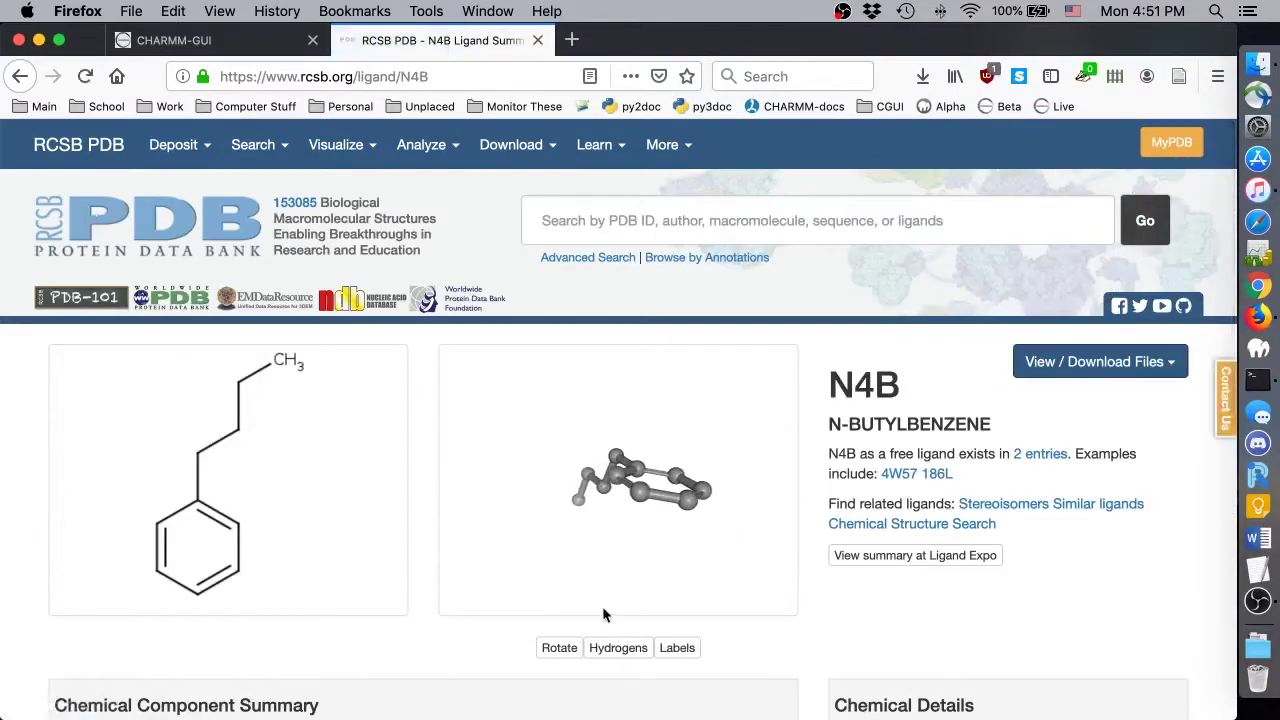
{"action": "left_click", "coordinate": [612, 646]}
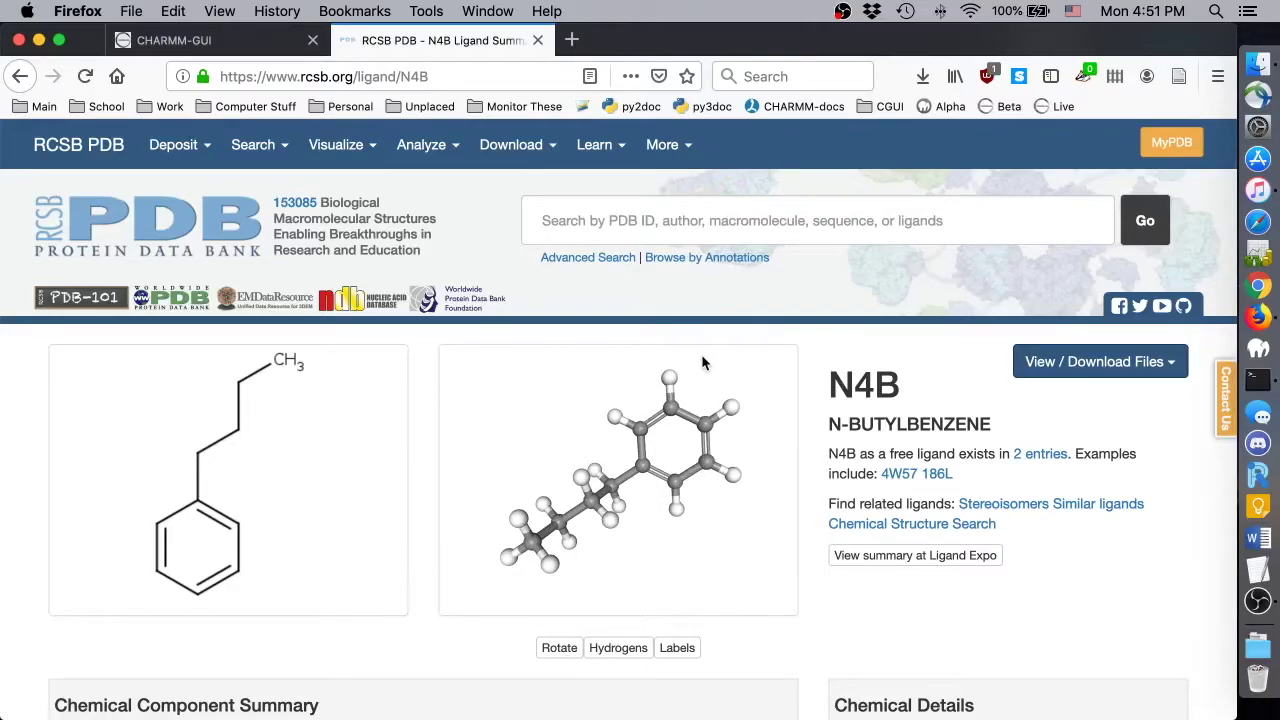
{"action": "left_click", "coordinate": [174, 40]}
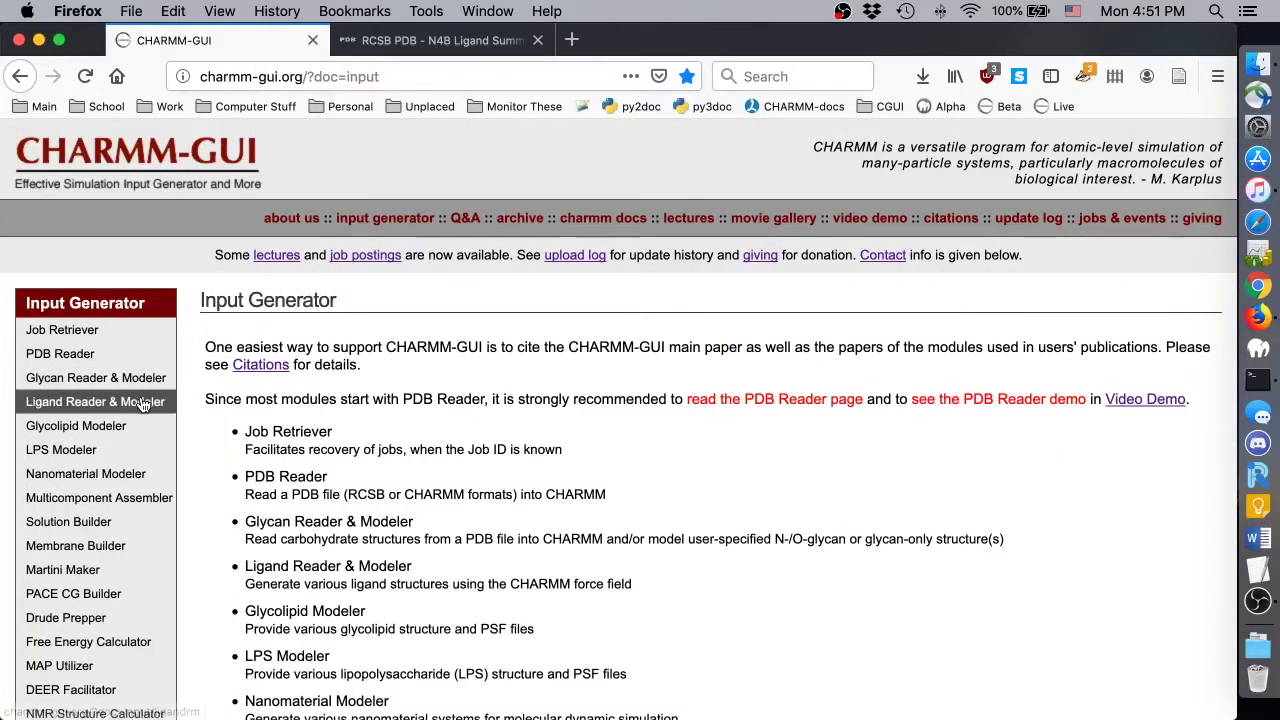
- Load PDB entry 186L into Ligand Reader & Modeler to list its ligands
{"action": "left_click", "coordinate": [141, 401]}
{"action": "scroll", "coordinate": [214, 345], "scroll_direction": "down", "scroll_amount": 5}
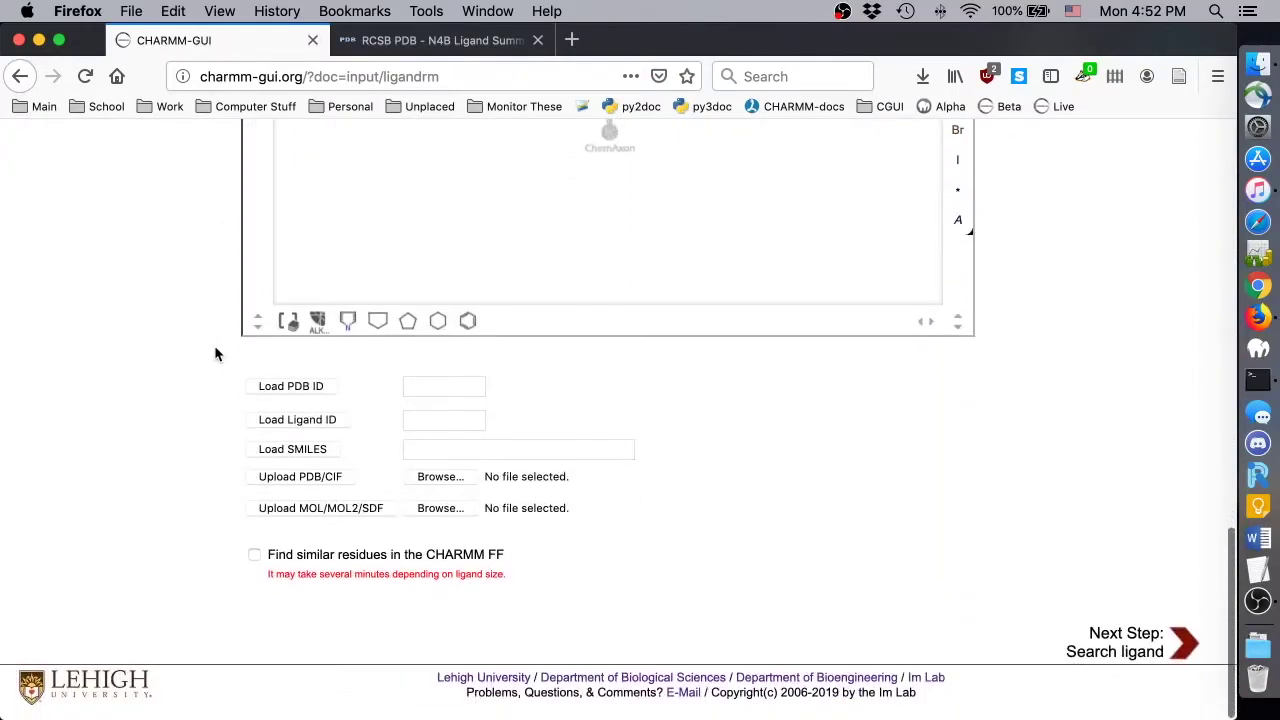
{"action": "left_click", "coordinate": [408, 387]}
{"action": "type", "text": "18"}
{"action": "key", "text": "Down"}
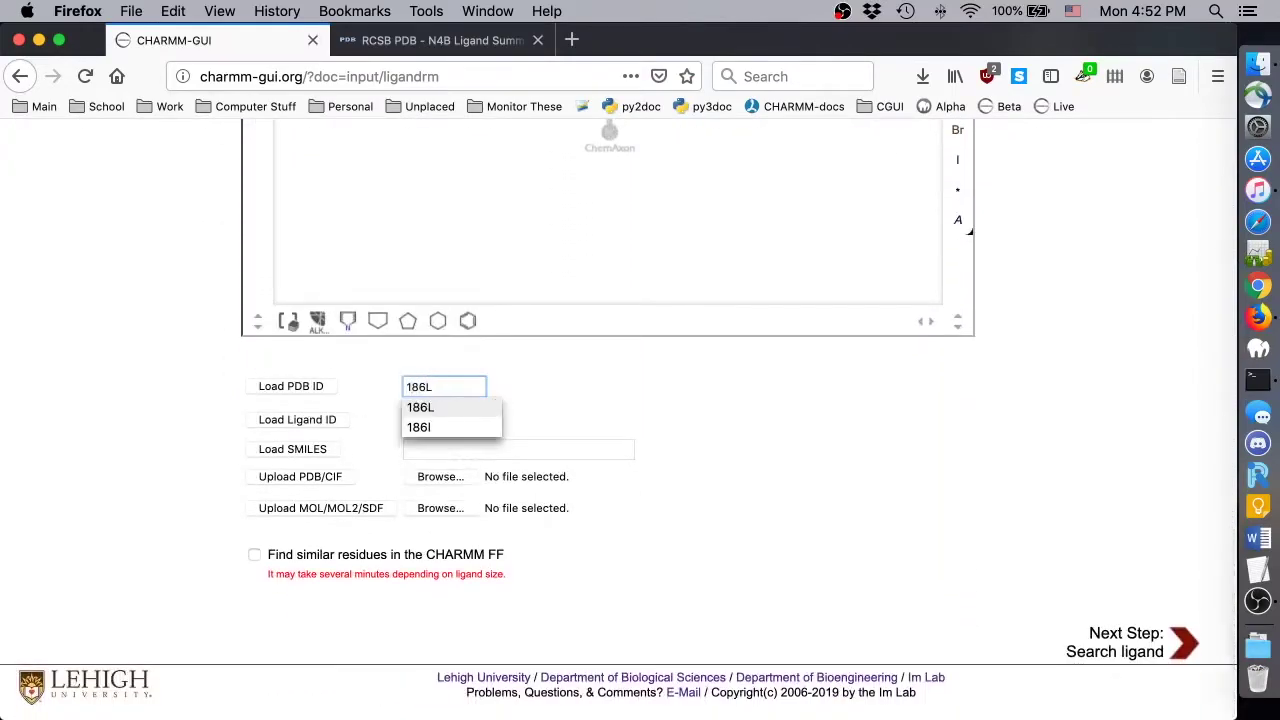
{"action": "key", "text": "Return"}
{"action": "left_click", "coordinate": [311, 388]}
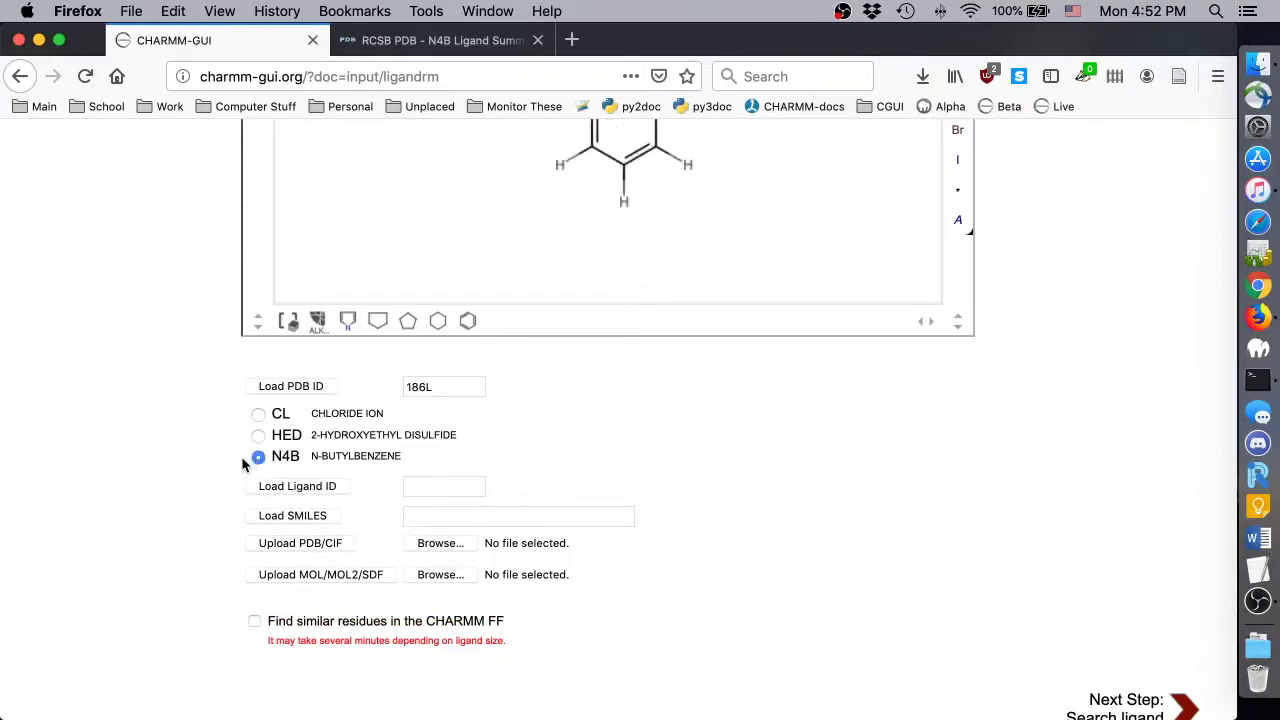
- Replace N4B's bottom ring hydrogen with an NH2 group and submit the modified ligand
{"action": "scroll", "coordinate": [223, 456], "scroll_direction": "up", "scroll_amount": 5}
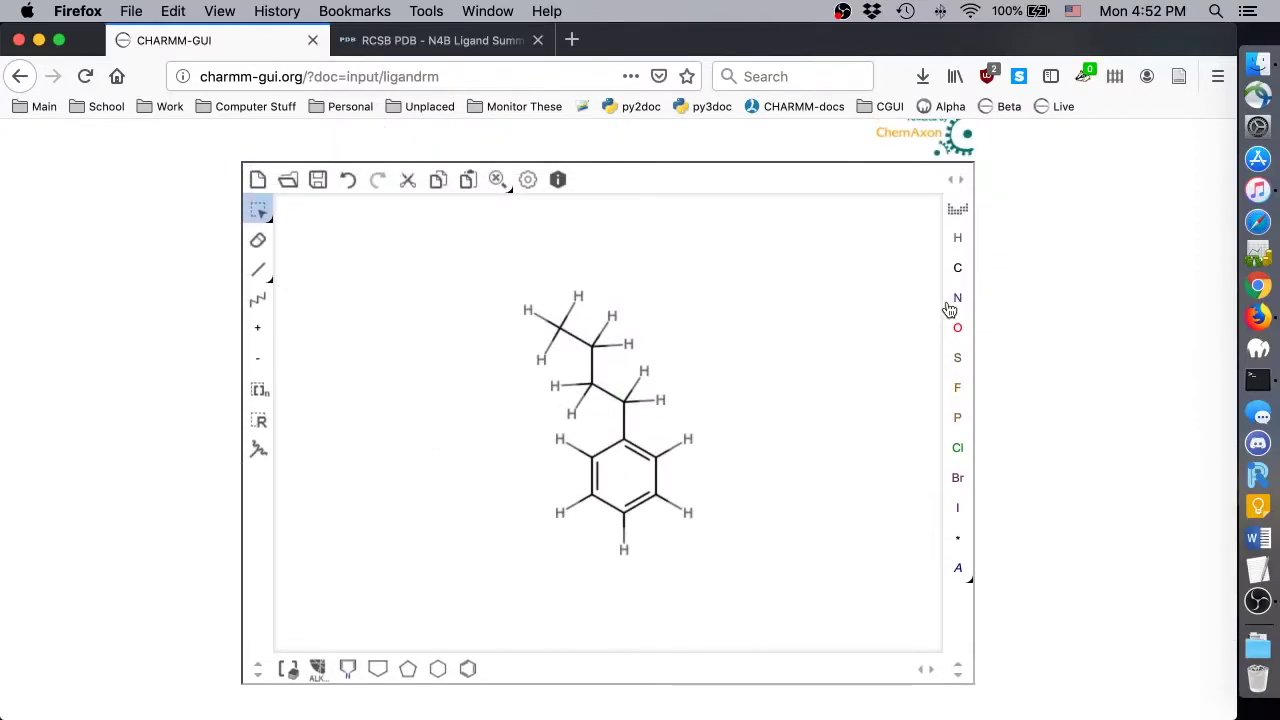
{"action": "left_click", "coordinate": [957, 297]}
{"action": "left_click", "coordinate": [624, 550]}
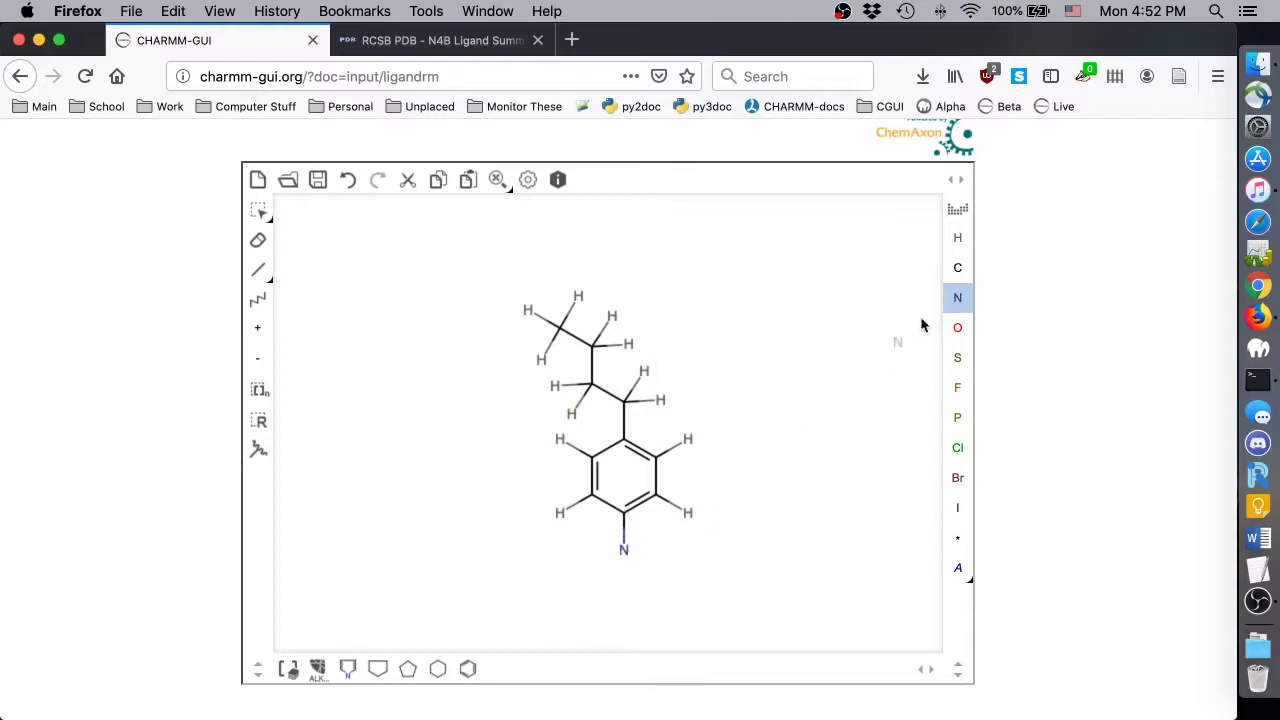
{"action": "left_click", "coordinate": [958, 238]}
{"action": "left_click_drag", "start_coordinate": [624, 552], "coordinate": [650, 578]}
{"action": "scroll", "coordinate": [655, 590], "scroll_direction": "down", "scroll_amount": 1}
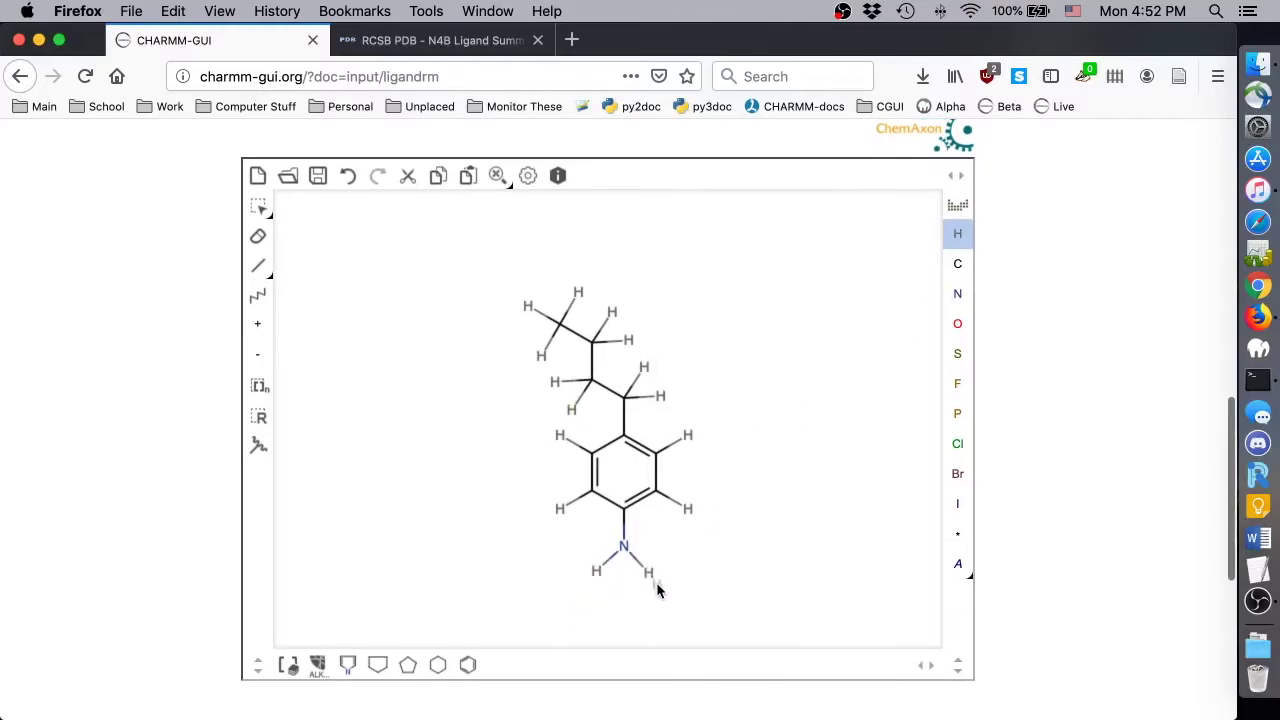
{"action": "scroll", "coordinate": [1114, 491], "scroll_direction": "down", "scroll_amount": 8}
{"action": "left_click", "coordinate": [1176, 642]}
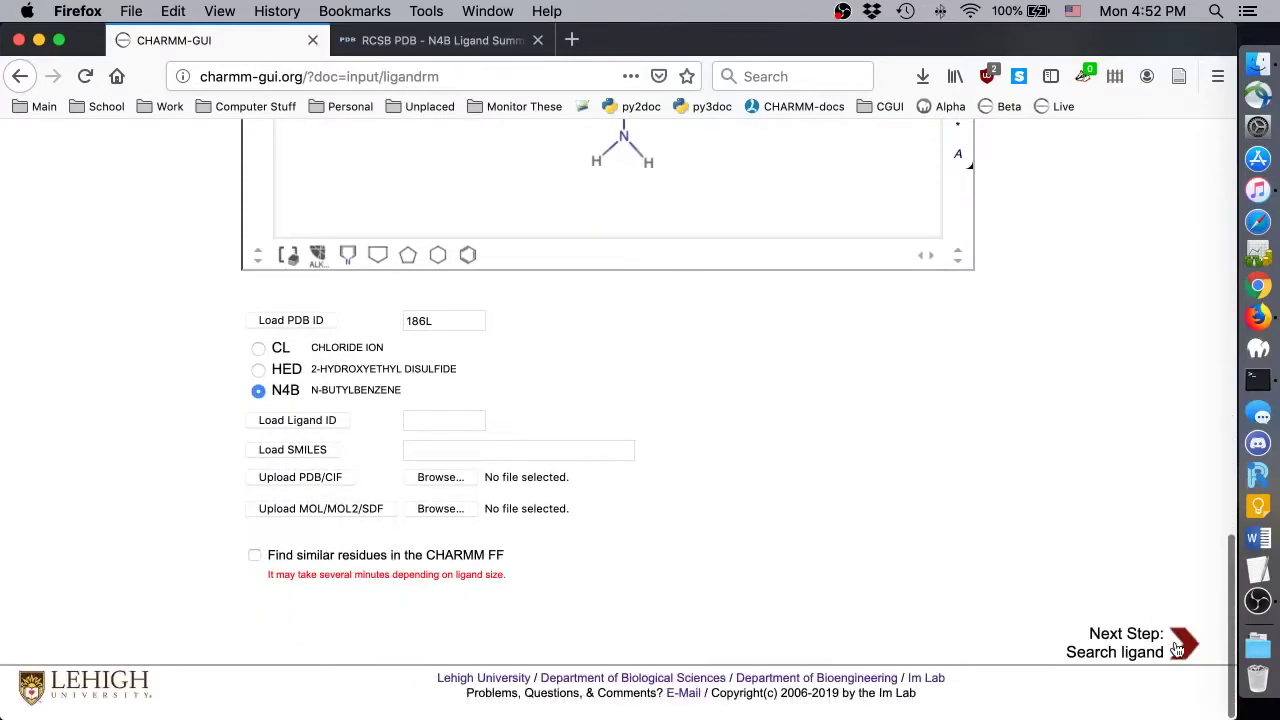
- Generate CGenFF topology for residue LIG and save the job's charmm-gui.tgz archive
{"action": "scroll", "coordinate": [1018, 551], "scroll_direction": "down", "scroll_amount": 5}
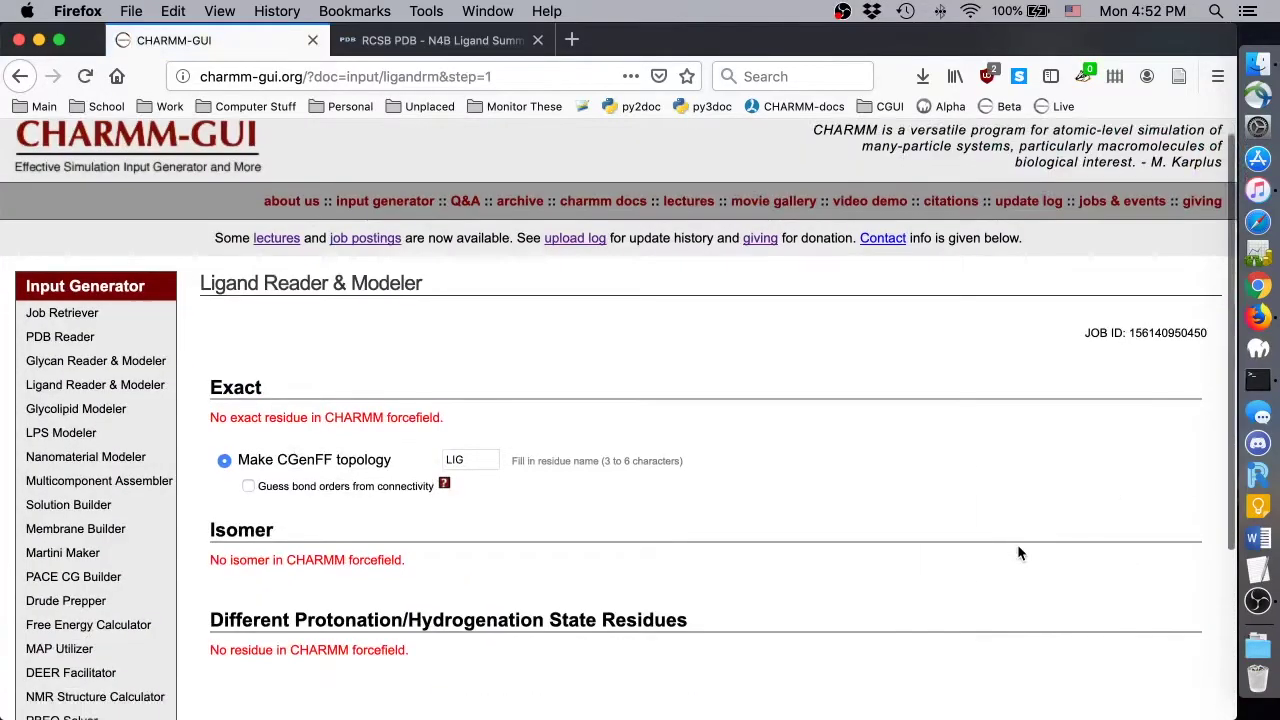
{"action": "left_click", "coordinate": [1178, 644]}
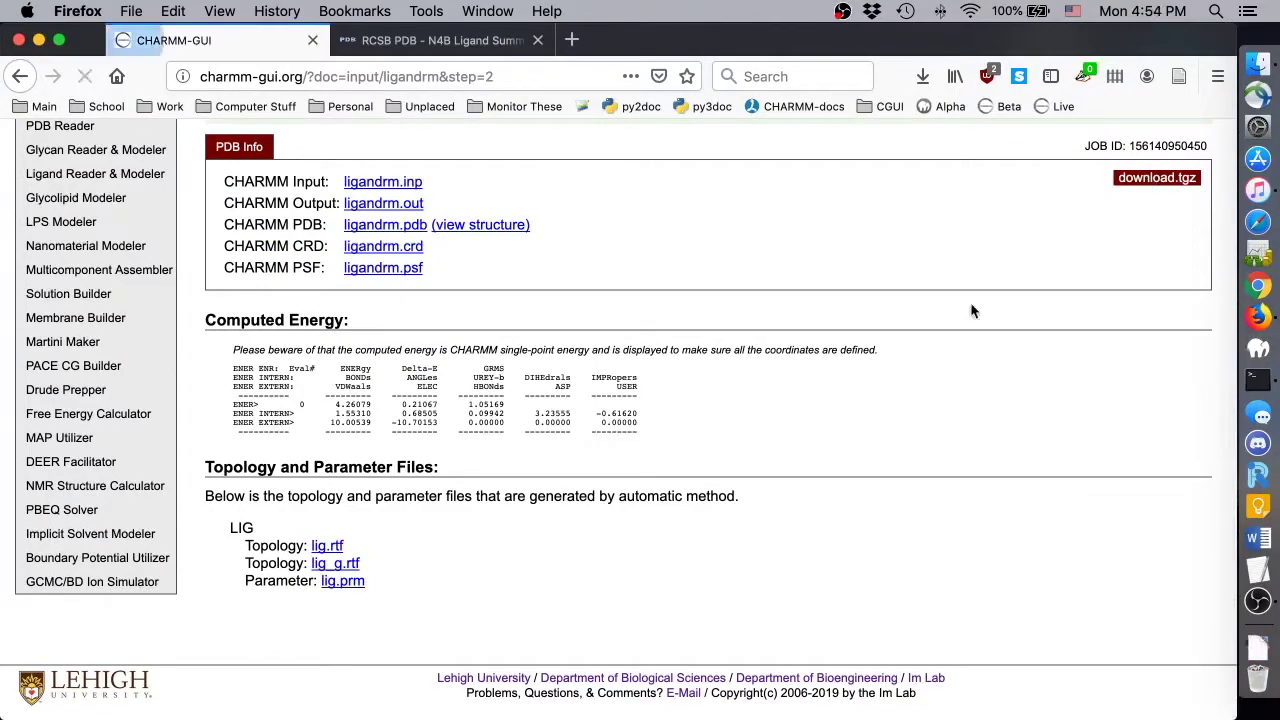
{"action": "left_click", "coordinate": [1152, 180]}
{"action": "left_click", "coordinate": [1077, 598]}
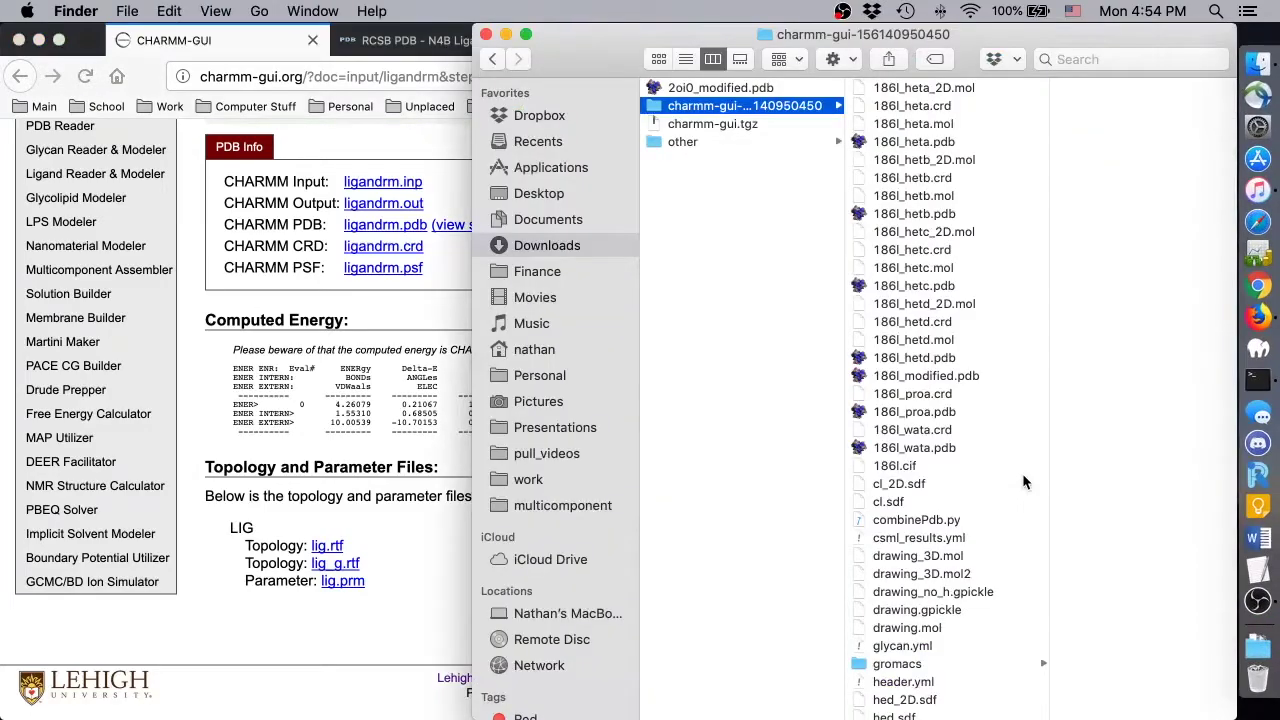
- Inspect 186l_modified.pdb and the lig folder's topology and parameter files, then close Finder
{"action": "left_click", "coordinate": [992, 375]}
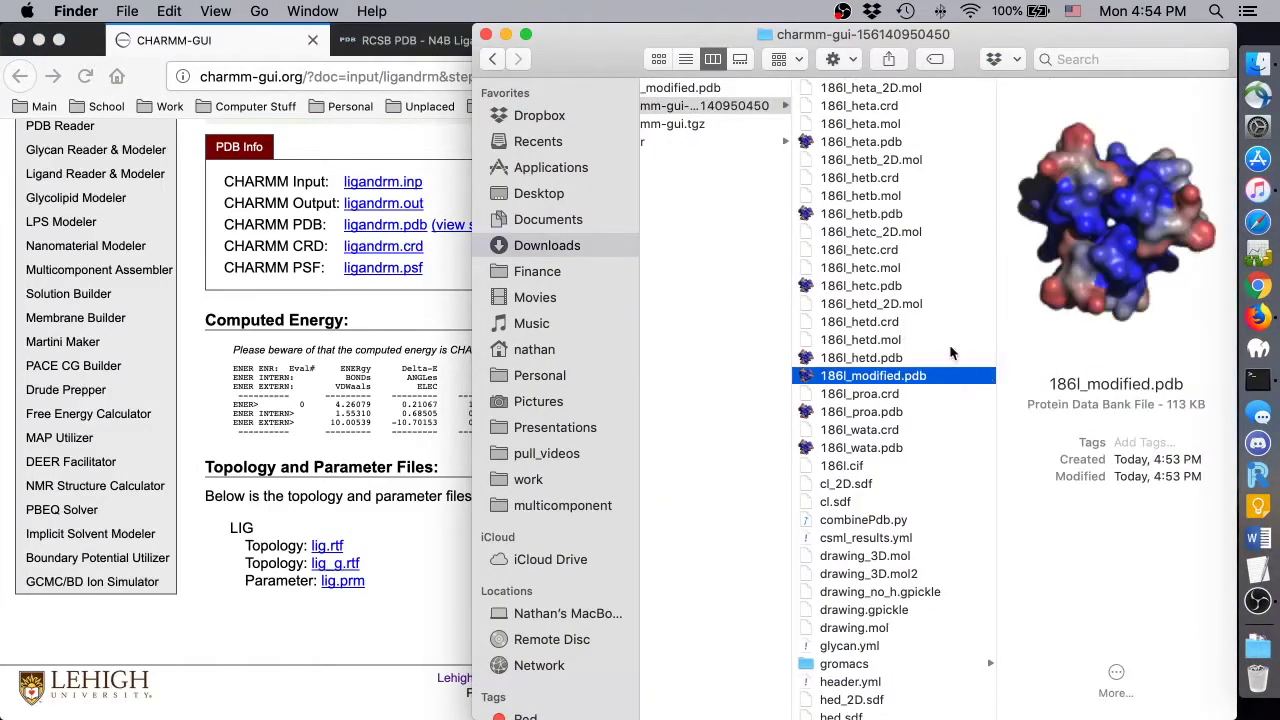
{"action": "scroll", "coordinate": [932, 321], "scroll_direction": "down", "scroll_amount": 10}
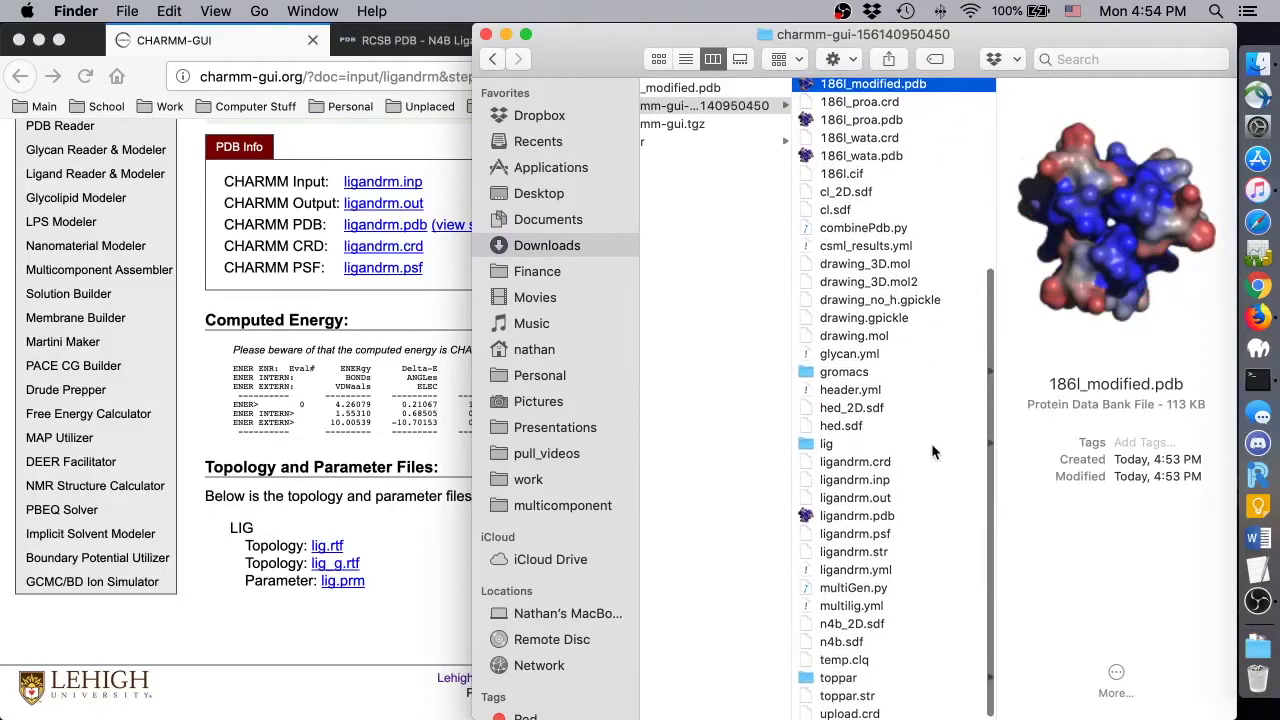
{"action": "left_click", "coordinate": [931, 445]}
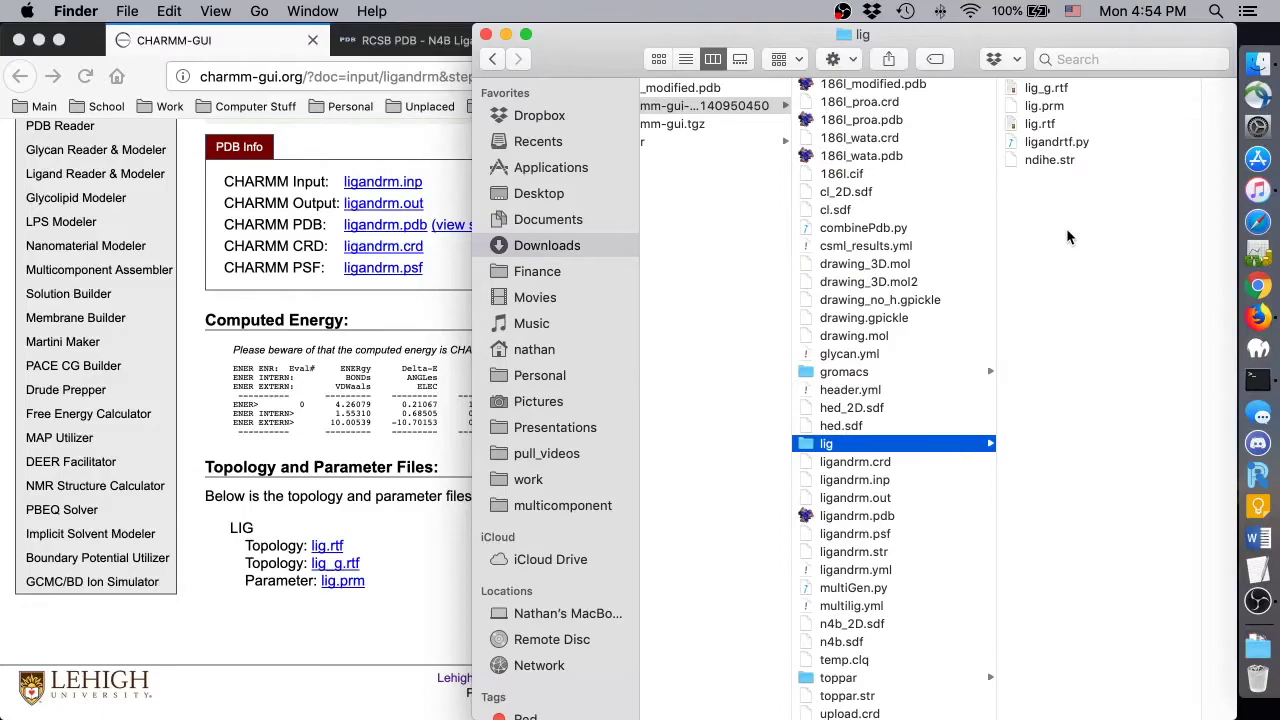
{"action": "left_click", "coordinate": [486, 35]}
- Upload charmm-gui/186l_modified.pdb to Solution Builder in CHARMM PDB format and continue
{"action": "scroll", "coordinate": [597, 224], "scroll_direction": "up", "scroll_amount": 5}
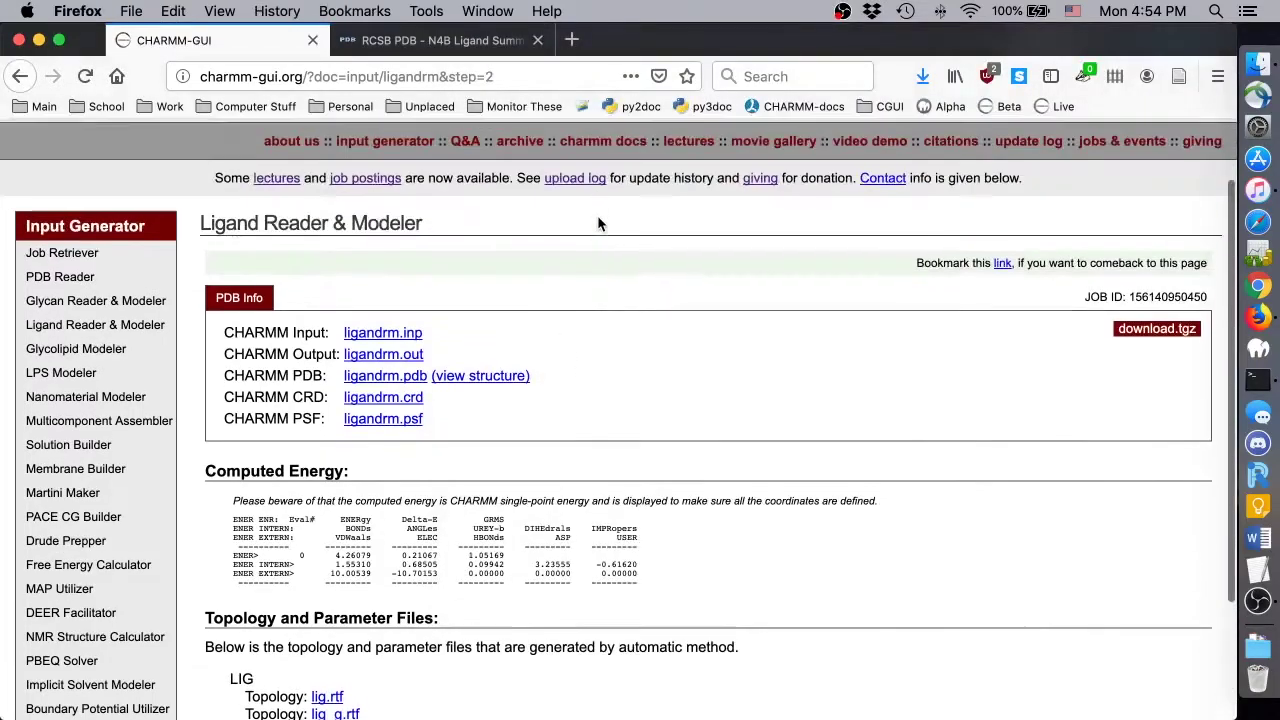
{"action": "left_click", "coordinate": [168, 521]}
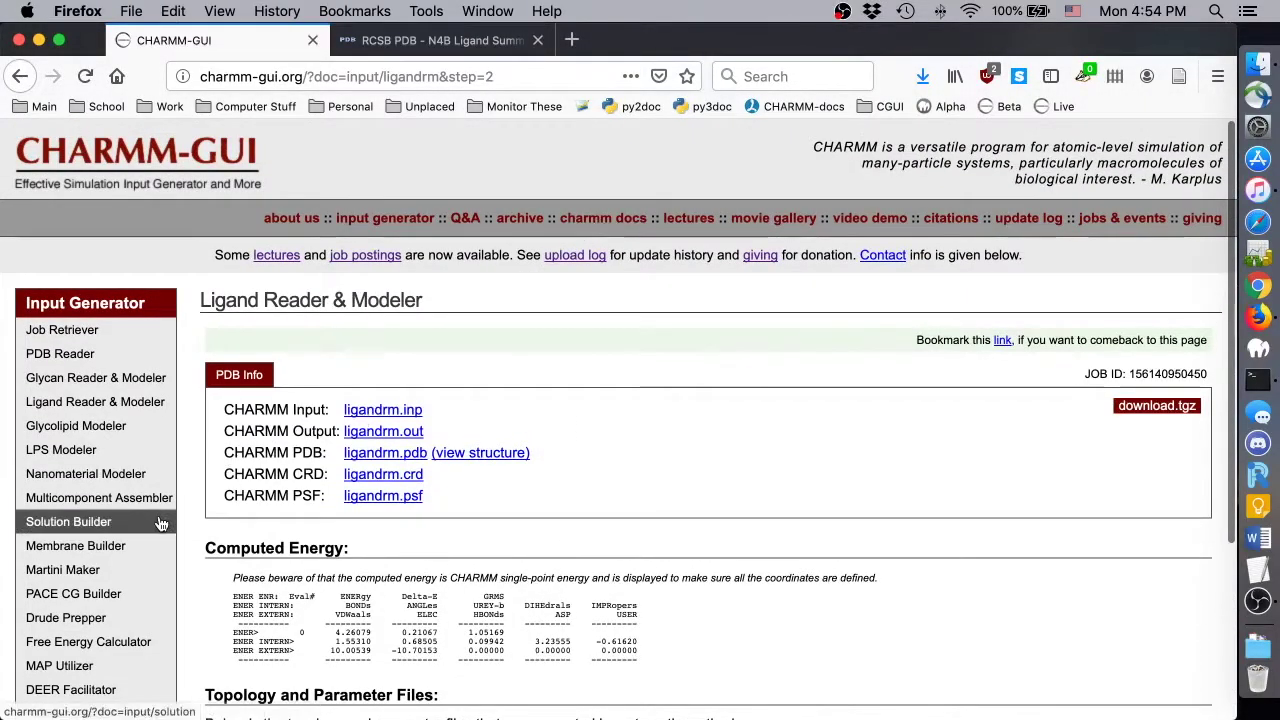
{"action": "scroll", "coordinate": [604, 357], "scroll_direction": "down", "scroll_amount": 8}
{"action": "scroll", "coordinate": [604, 357], "scroll_direction": "down", "scroll_amount": 2}
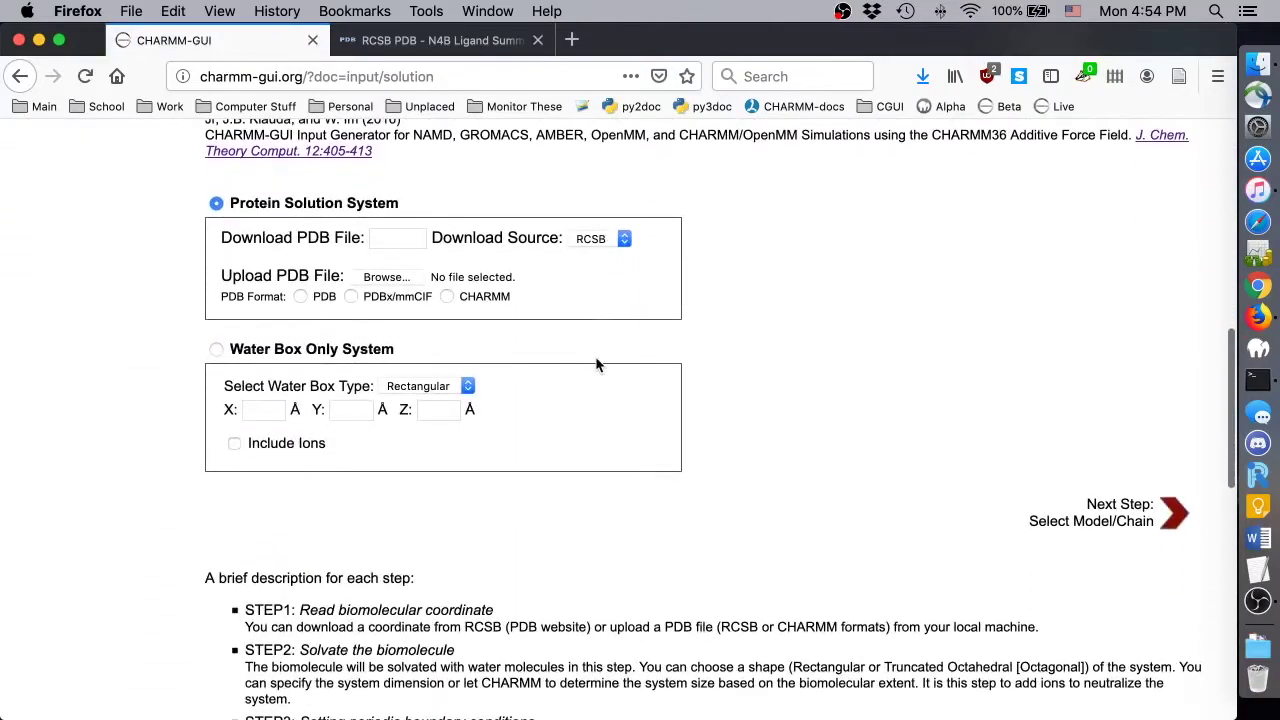
{"action": "left_click", "coordinate": [388, 278]}
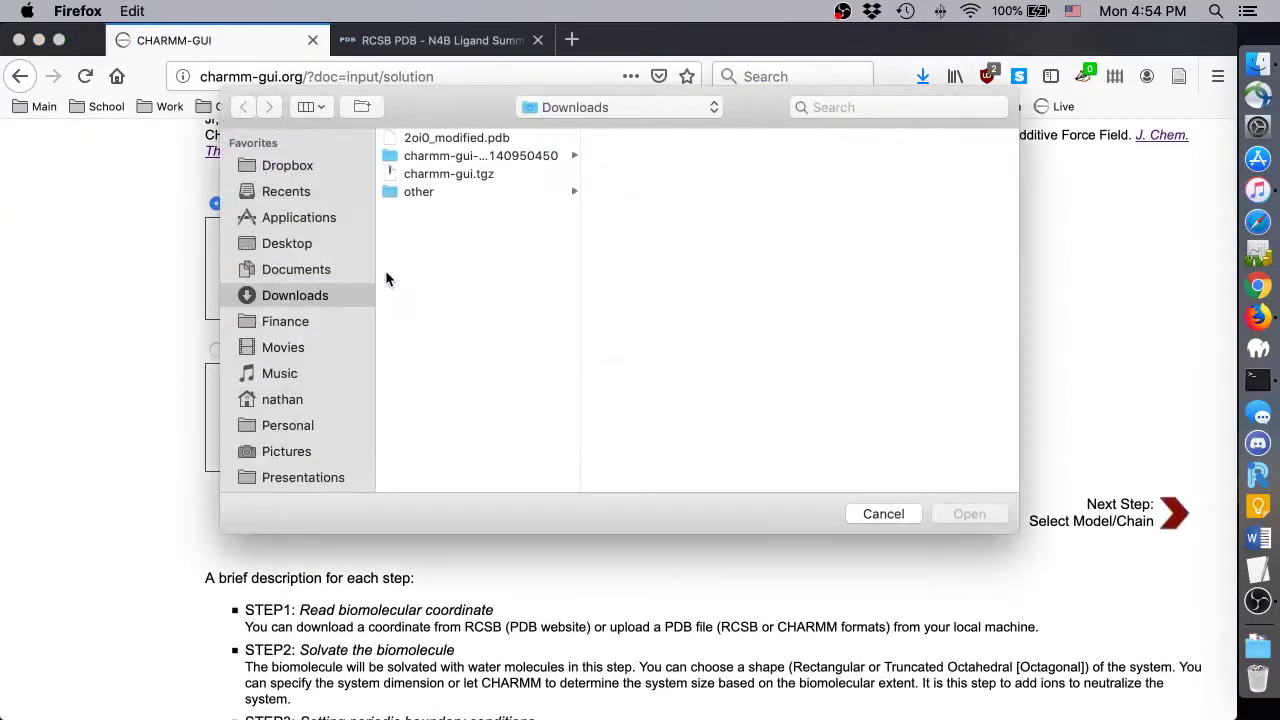
{"action": "left_click", "coordinate": [510, 156]}
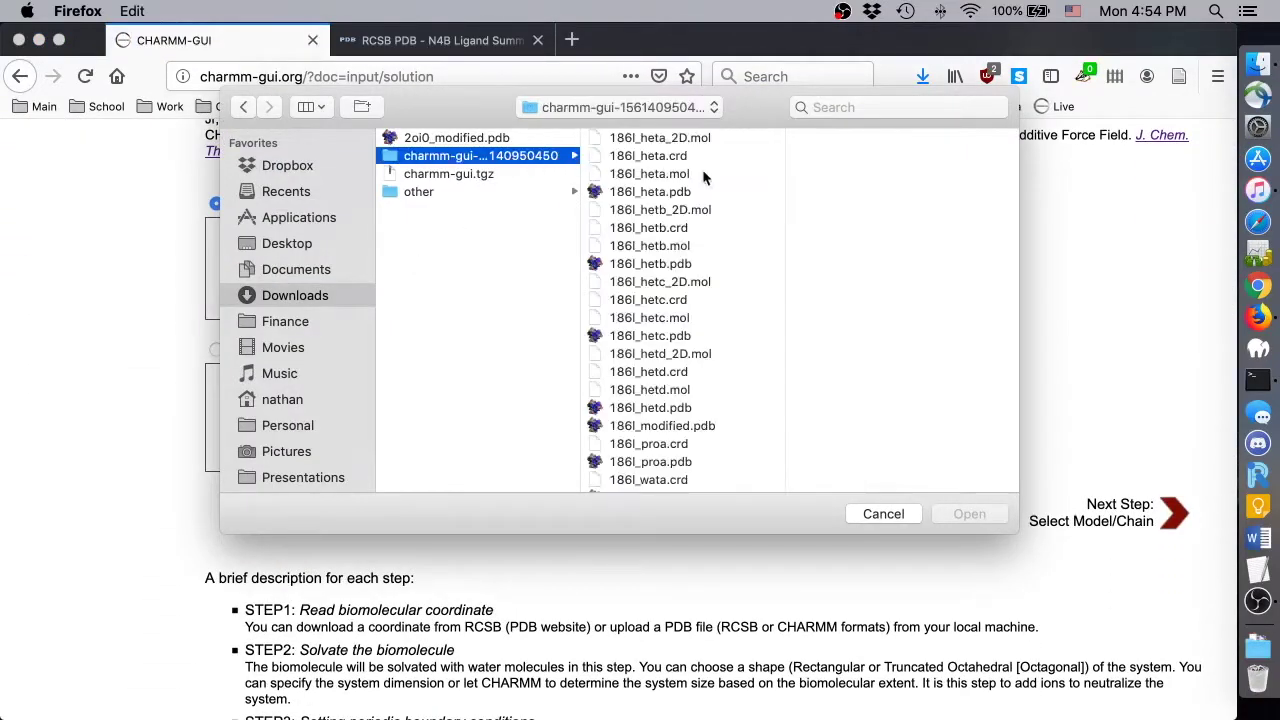
{"action": "left_click", "coordinate": [704, 427]}
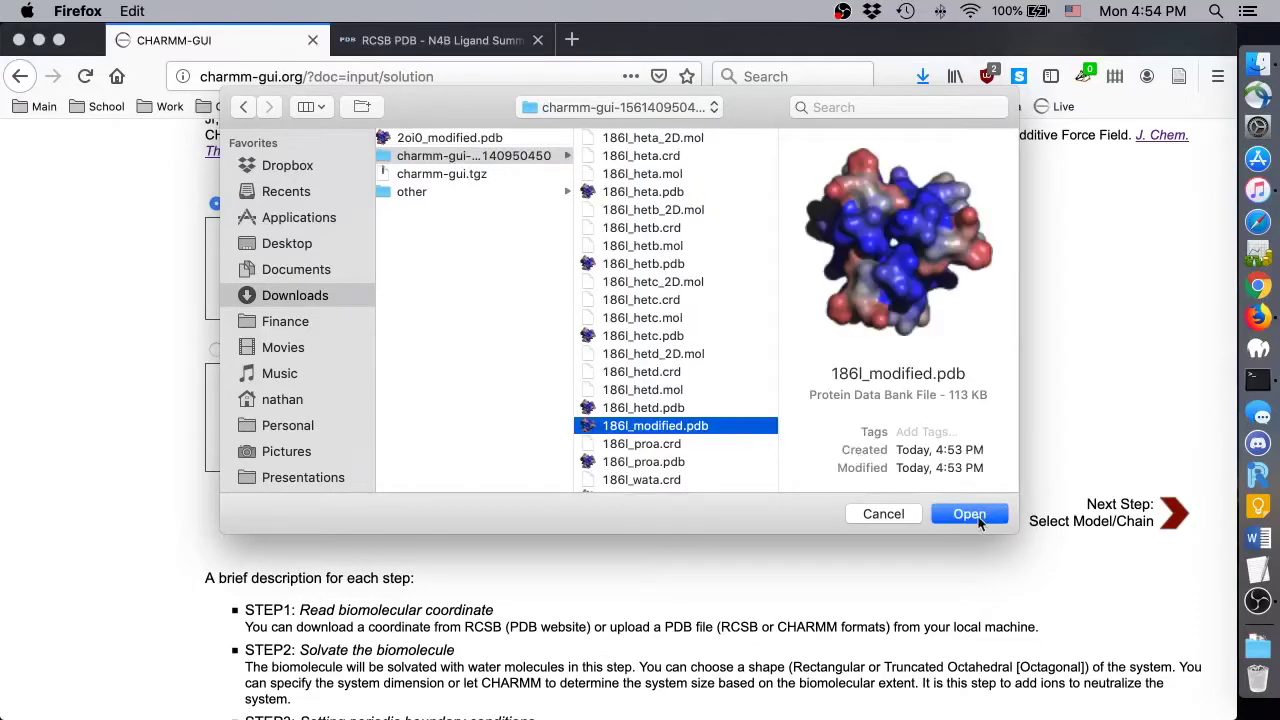
{"action": "left_click", "coordinate": [969, 514]}
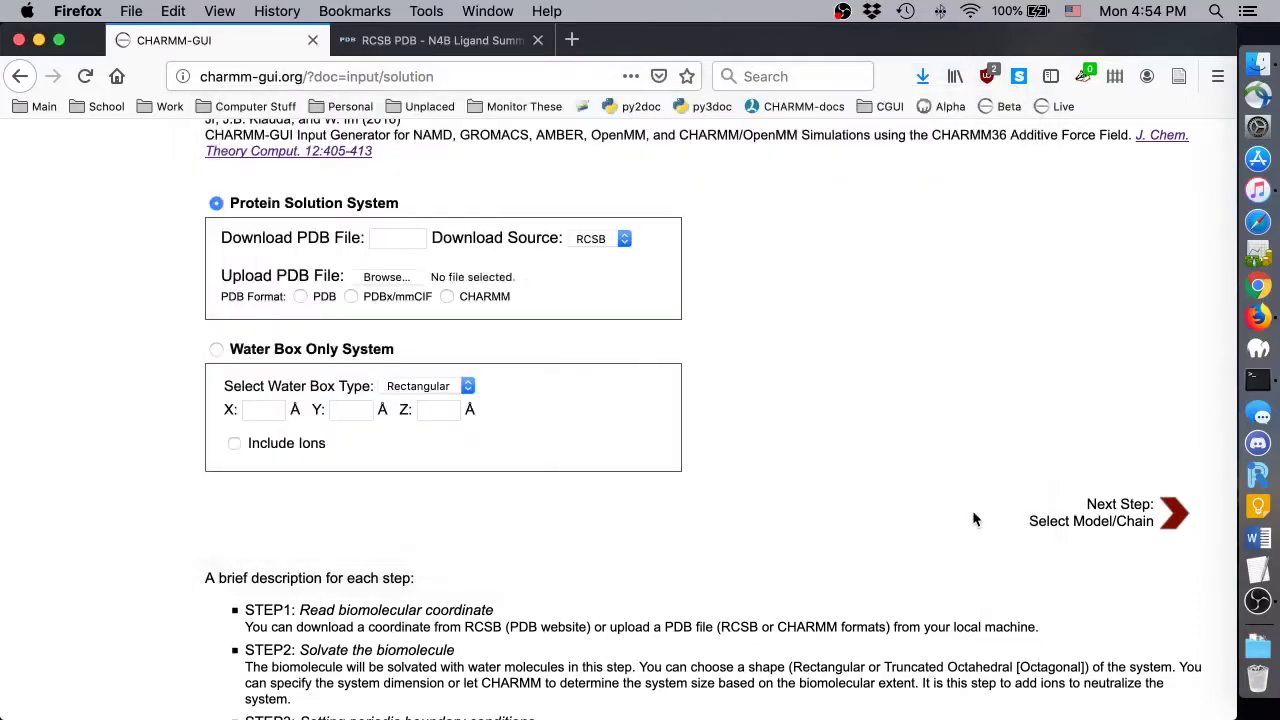
{"action": "left_click", "coordinate": [448, 298]}
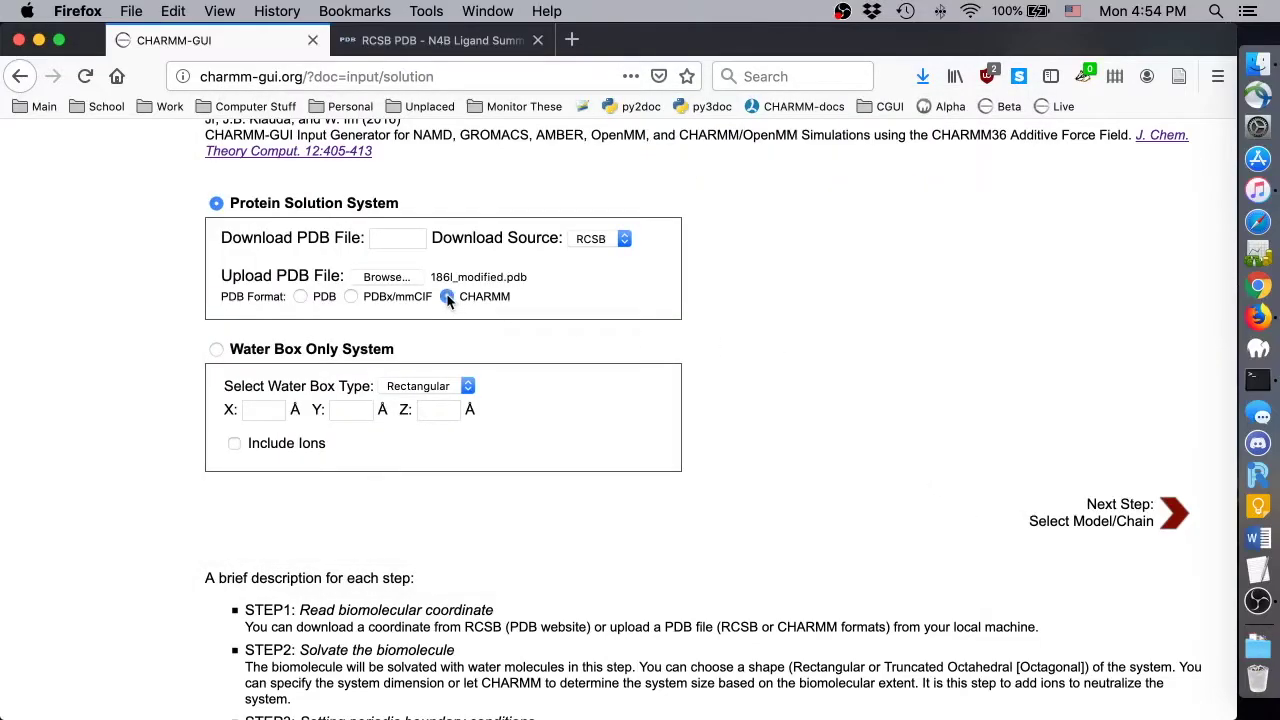
{"action": "left_click", "coordinate": [1189, 539]}
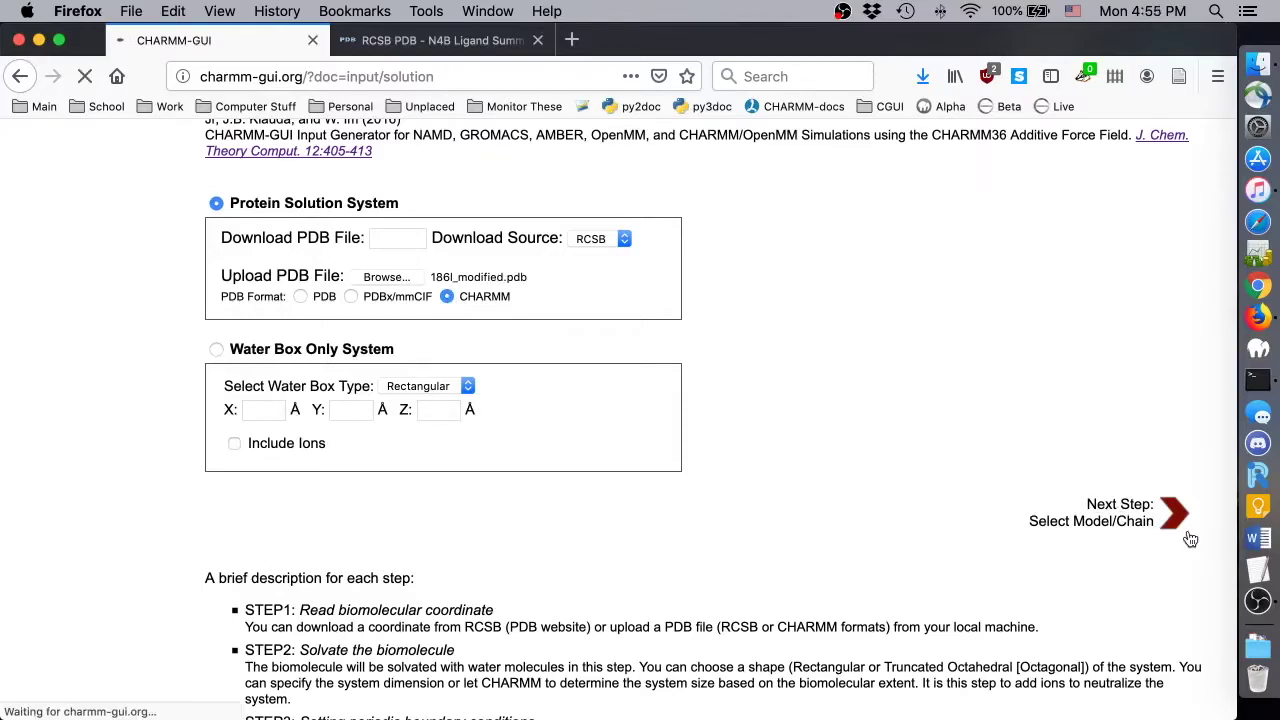
- Include hetero chains HETA, HETB, HETC and HETD, then run CSML Search for CLA
{"action": "scroll", "coordinate": [813, 454], "scroll_direction": "down", "scroll_amount": 5}
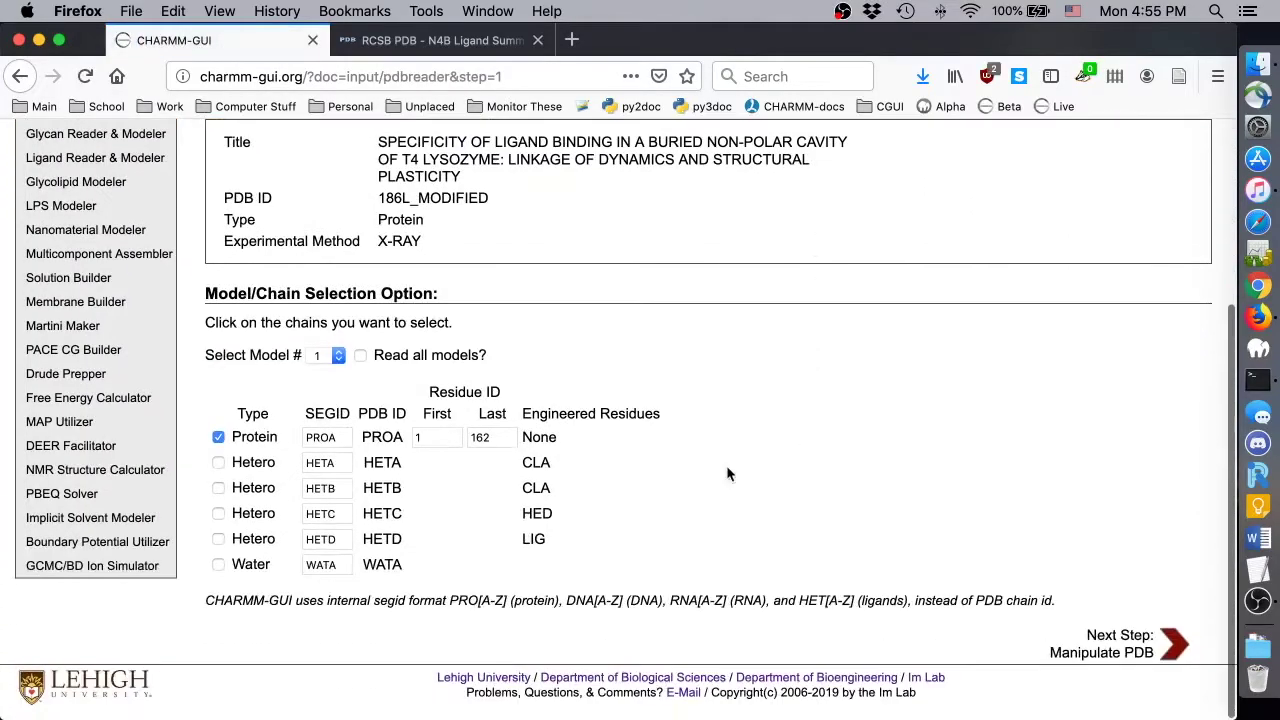
{"action": "left_click", "coordinate": [218, 462]}
{"action": "left_click", "coordinate": [218, 488]}
{"action": "left_click", "coordinate": [218, 513]}
{"action": "left_click", "coordinate": [218, 539]}
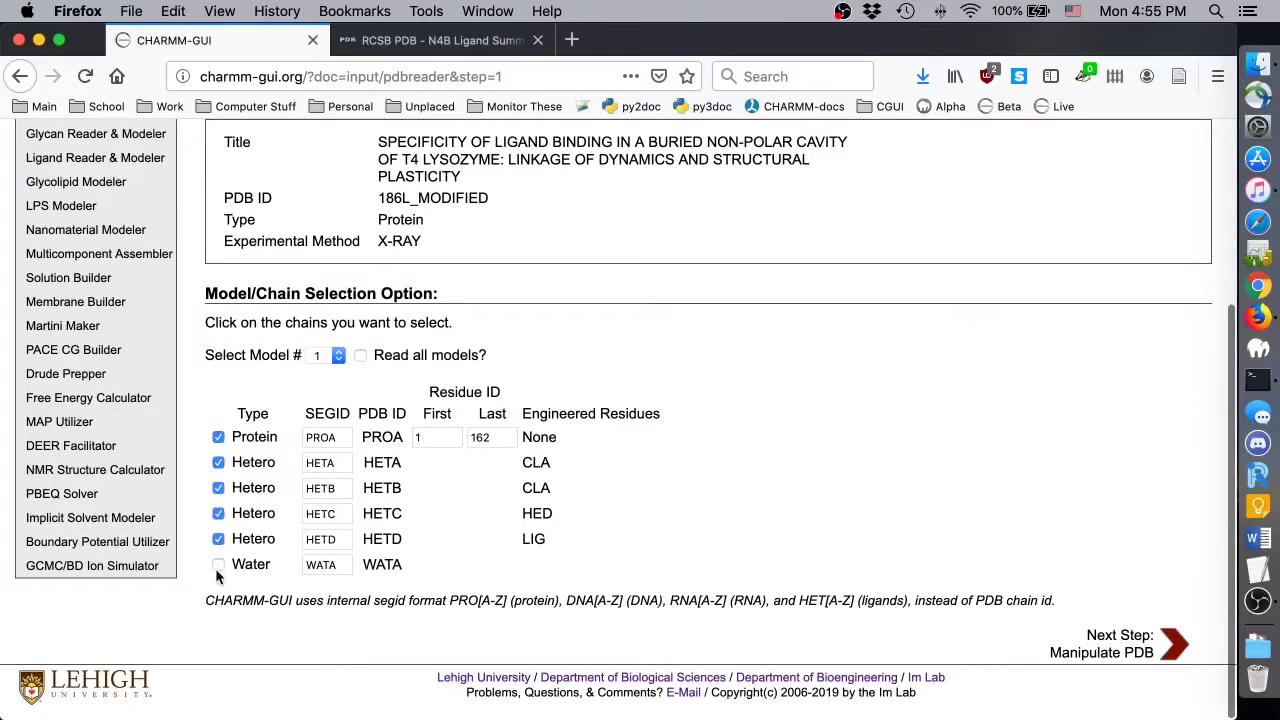
{"action": "left_click", "coordinate": [1174, 644]}
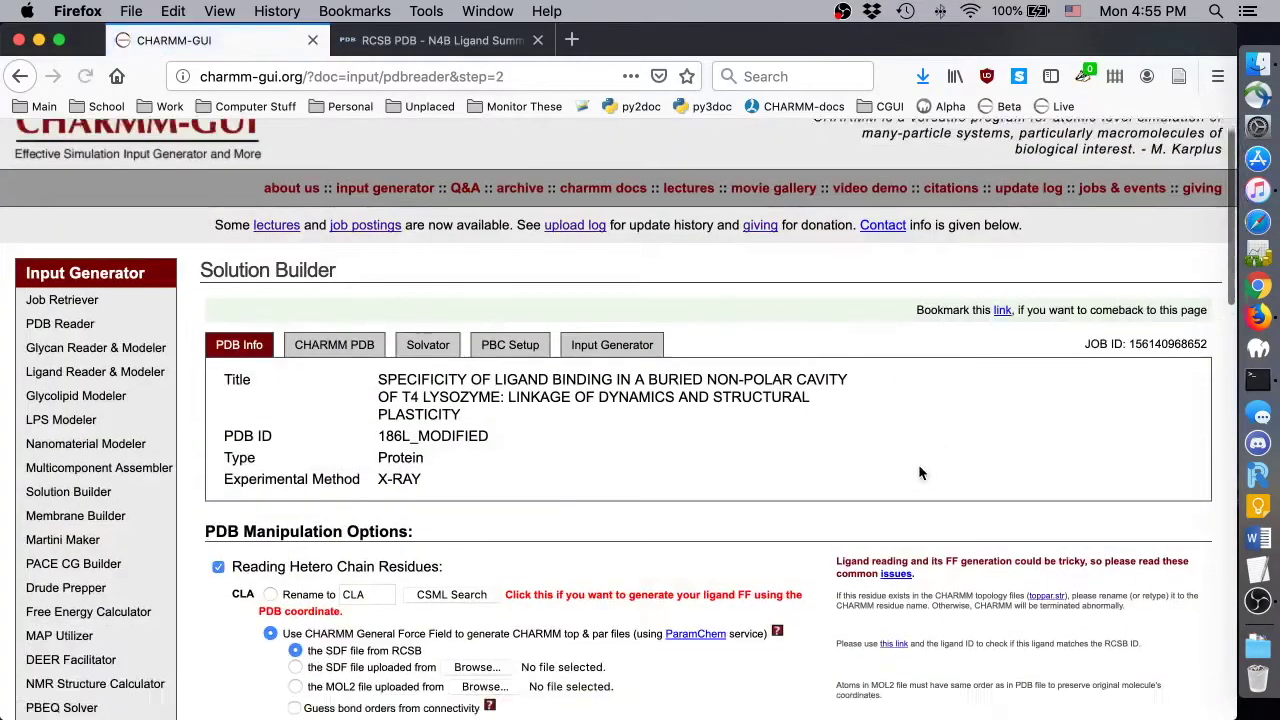
{"action": "scroll", "coordinate": [918, 464], "scroll_direction": "down", "scroll_amount": 9}
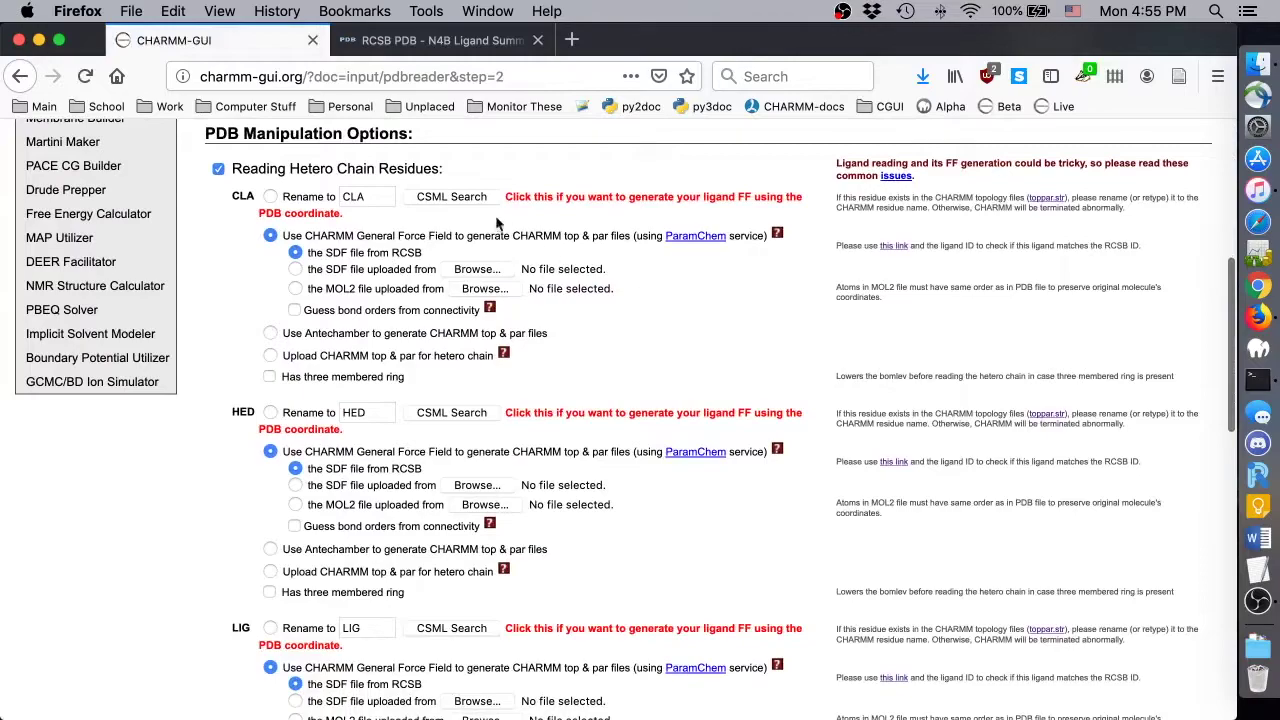
{"action": "left_click", "coordinate": [451, 196]}
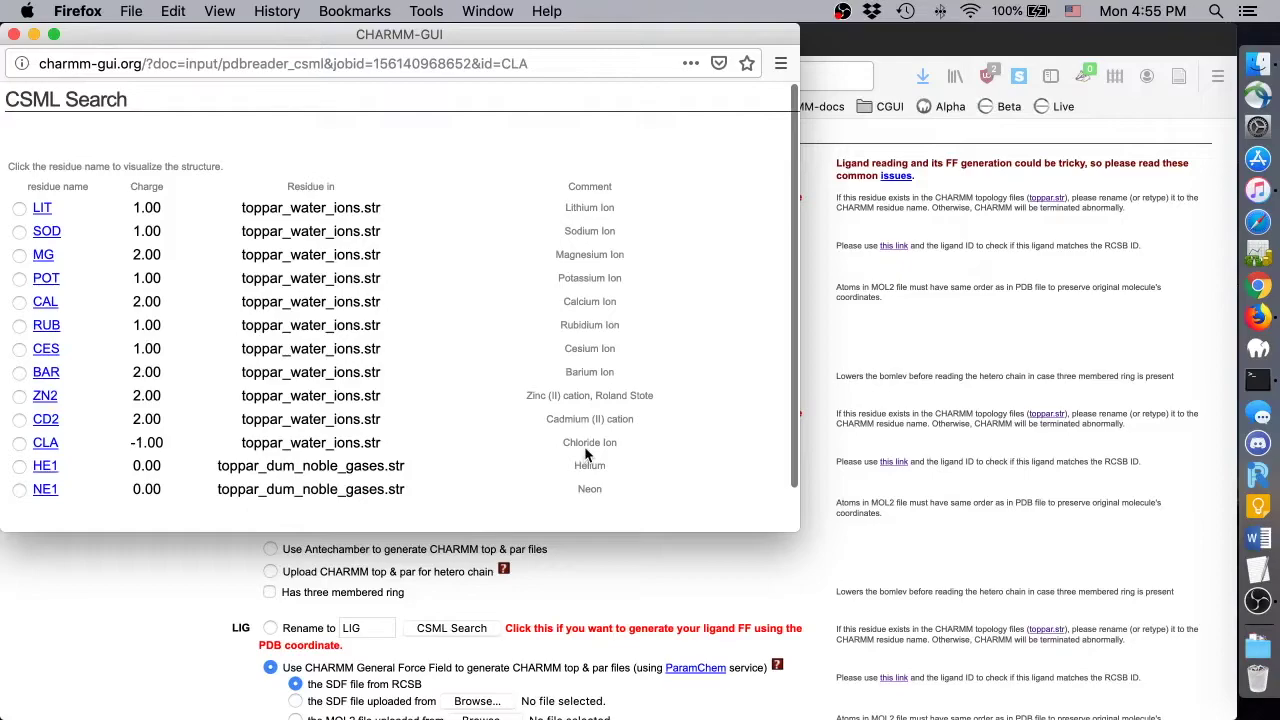
- Map hetero residue CLA to the existing CHARMM CLA Chloride Ion and apply it
{"action": "left_click", "coordinate": [20, 442]}
{"action": "scroll", "coordinate": [660, 445], "scroll_direction": "down", "scroll_amount": 1}
{"action": "left_click", "coordinate": [752, 512]}
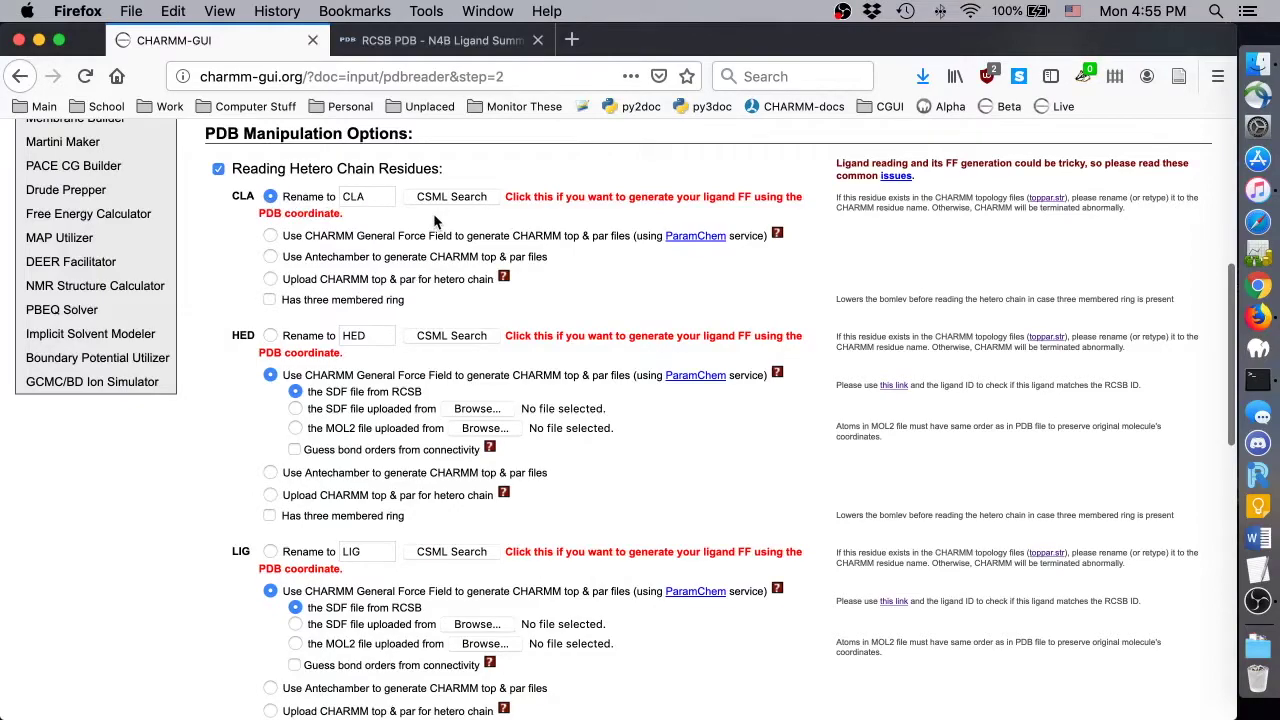
{"action": "scroll", "coordinate": [434, 220], "scroll_direction": "down", "scroll_amount": 5}
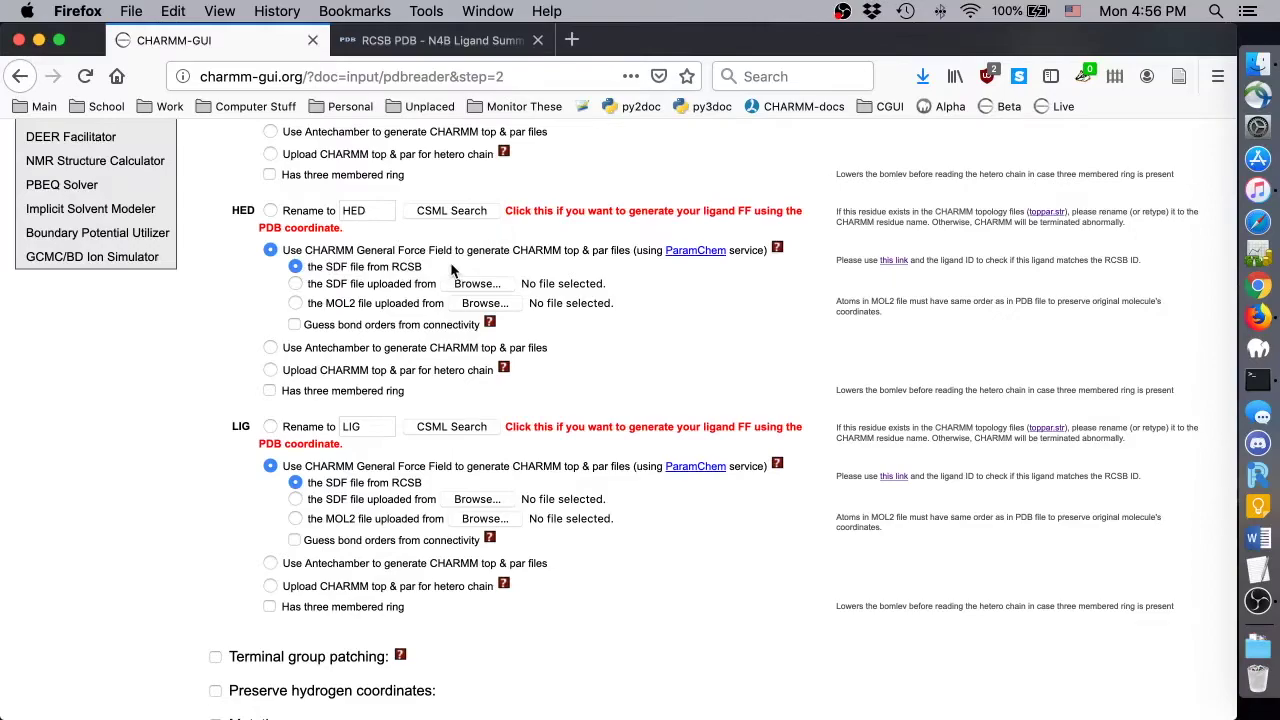
{"action": "scroll", "coordinate": [451, 270], "scroll_direction": "down", "scroll_amount": 4}
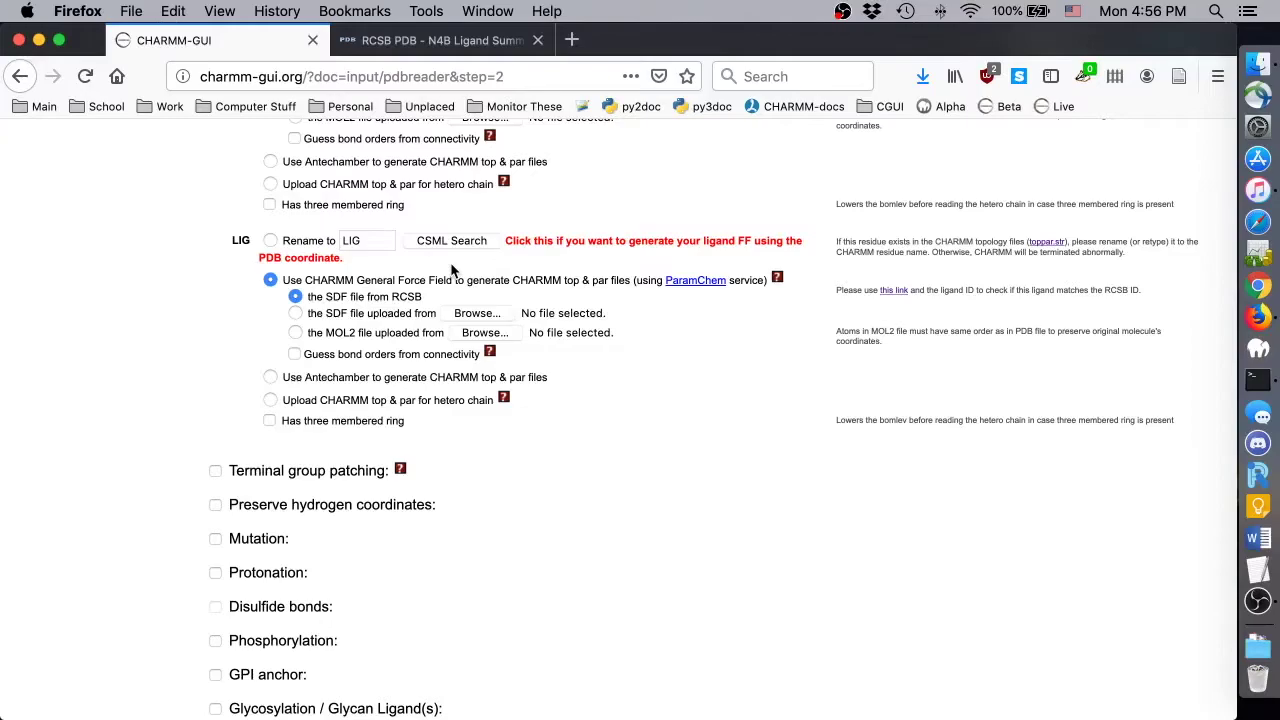
- Upload lig/lig_g.rtf as LIG's topology and lig/lig.prm as its parameter file
{"action": "left_click", "coordinate": [270, 401]}
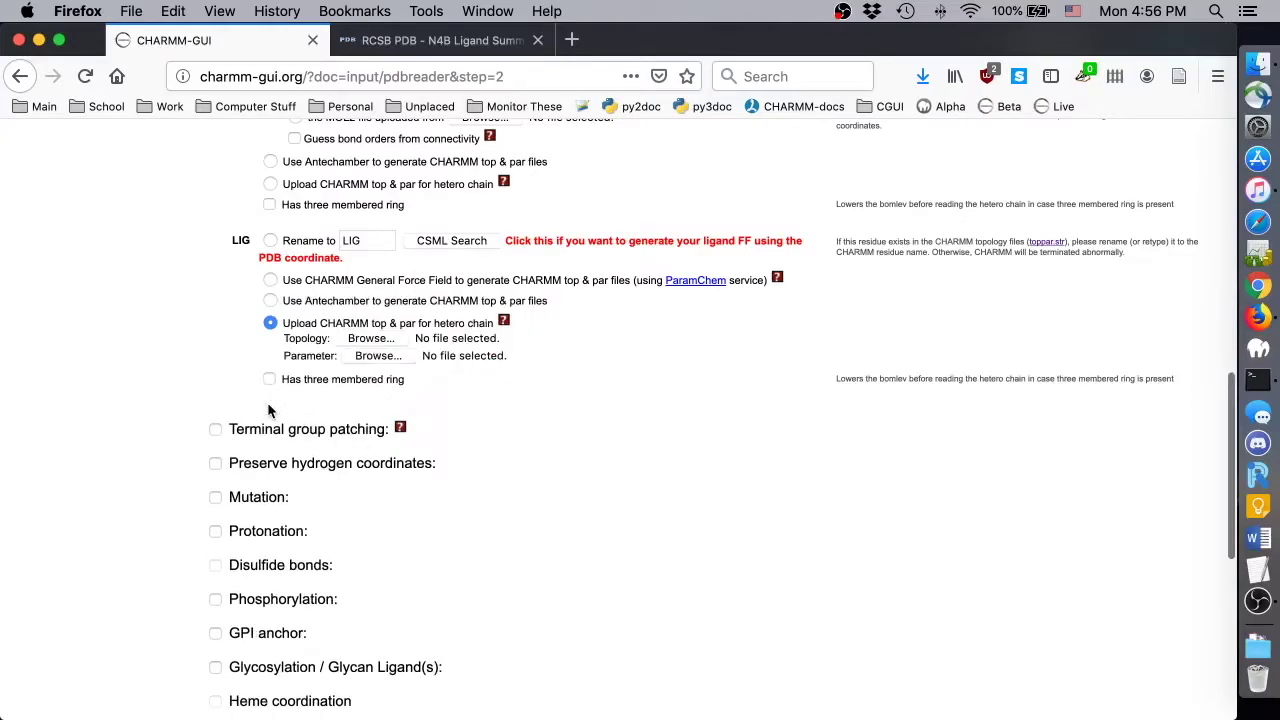
{"action": "left_click", "coordinate": [370, 340]}
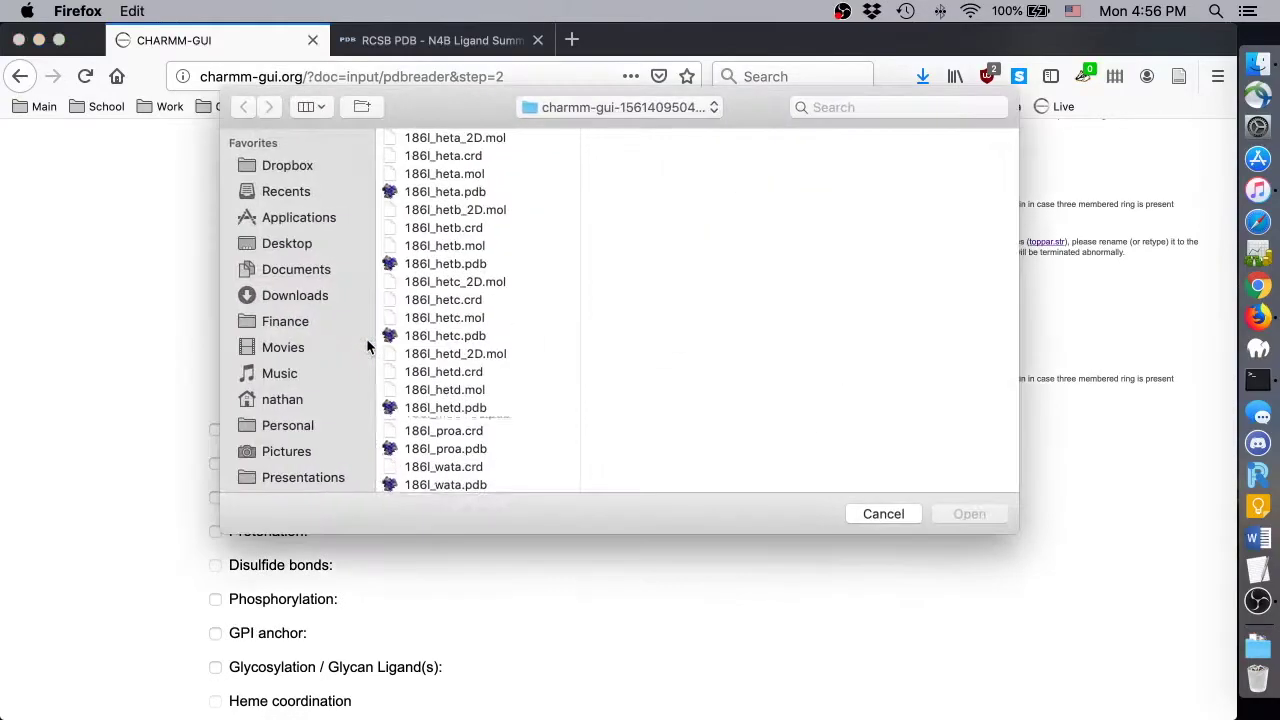
{"action": "scroll", "coordinate": [420, 275], "scroll_direction": "down", "scroll_amount": 10}
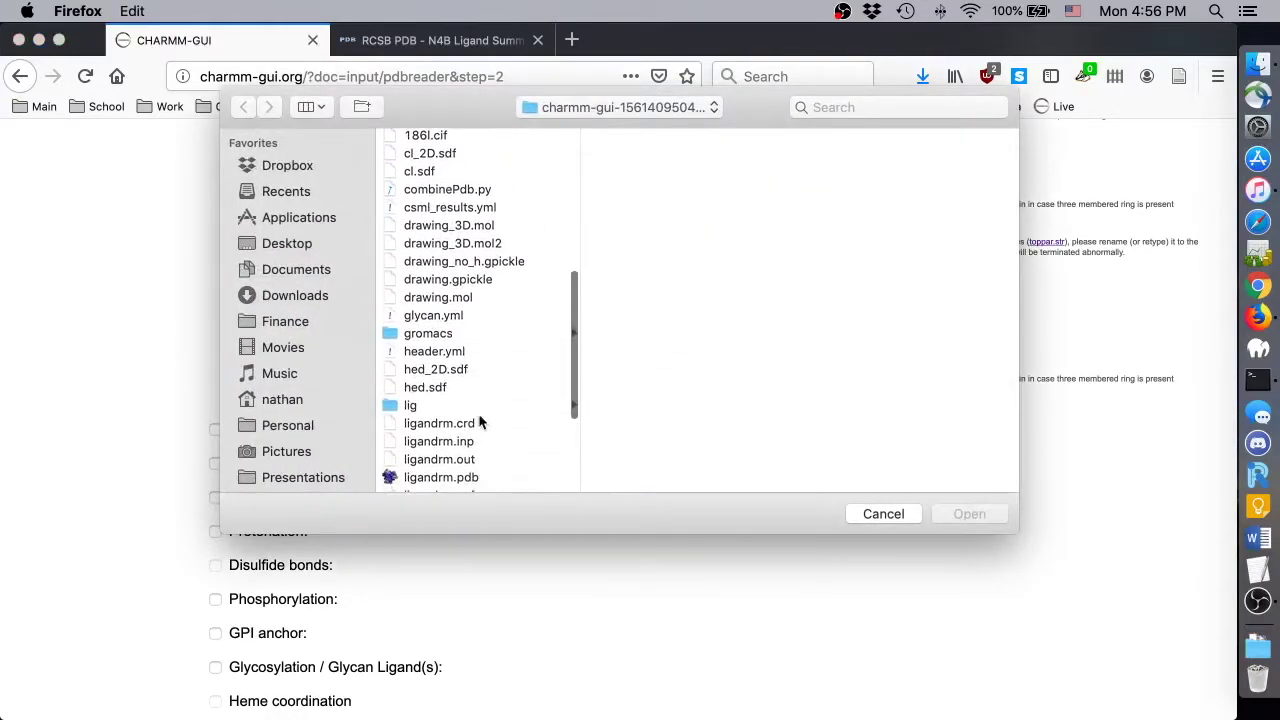
{"action": "left_click", "coordinate": [485, 407]}
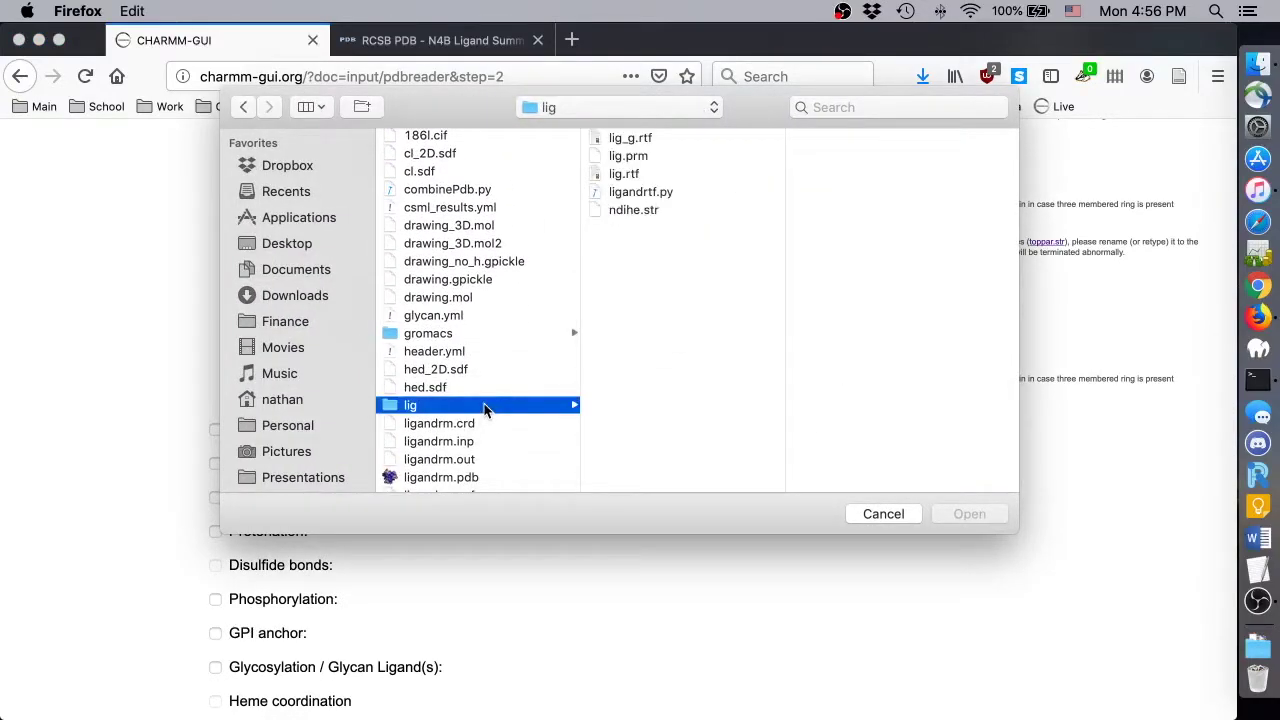
{"action": "left_click", "coordinate": [643, 138]}
{"action": "double_click", "coordinate": [643, 138]}
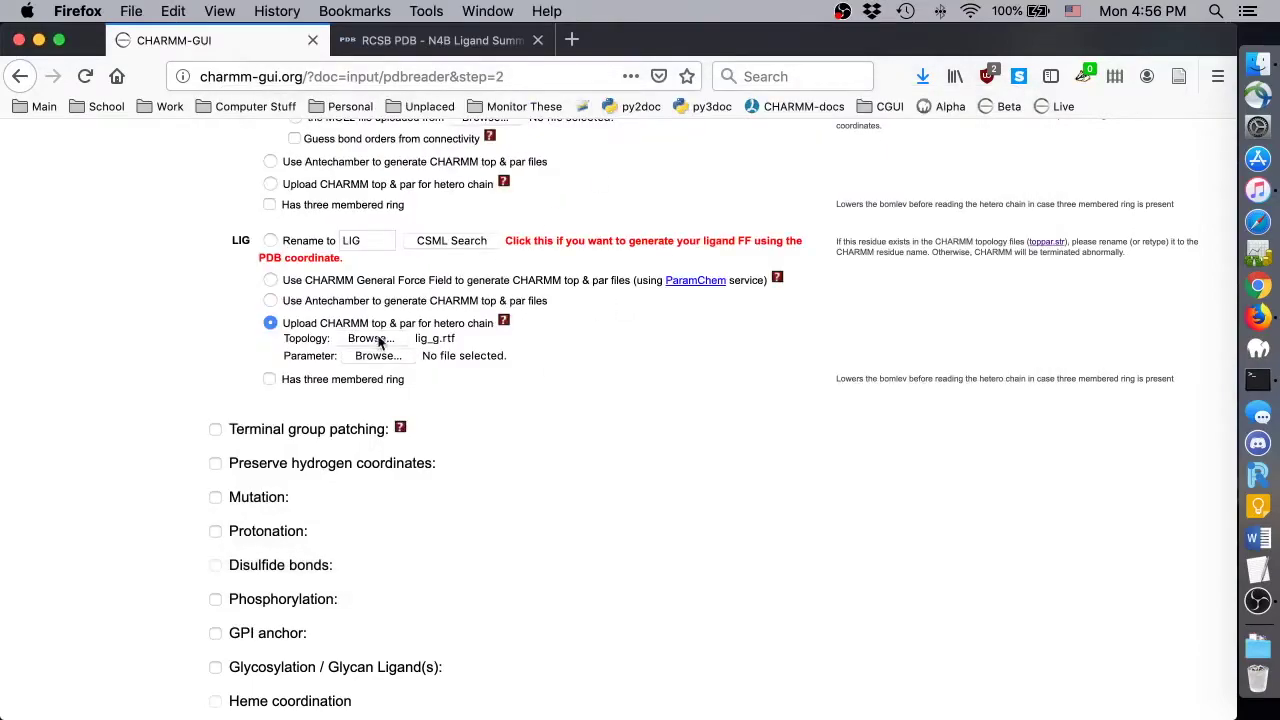
{"action": "left_click", "coordinate": [378, 356]}
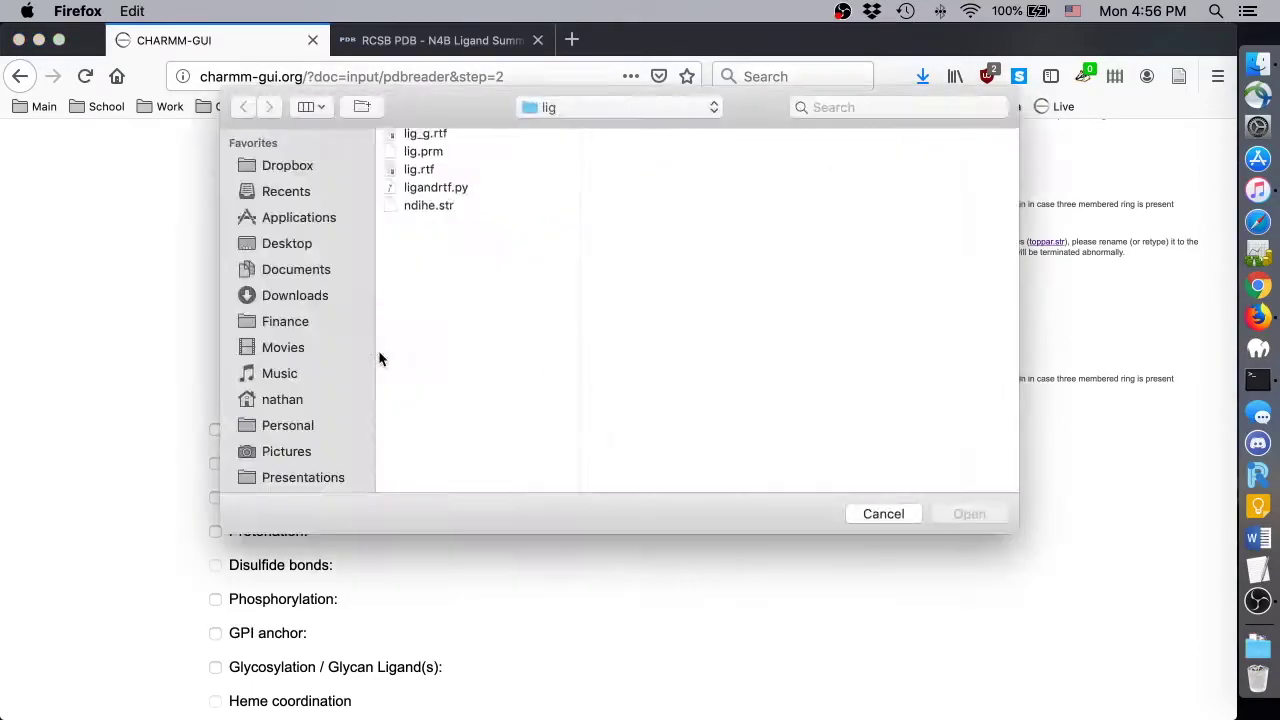
{"action": "double_click", "coordinate": [437, 156]}
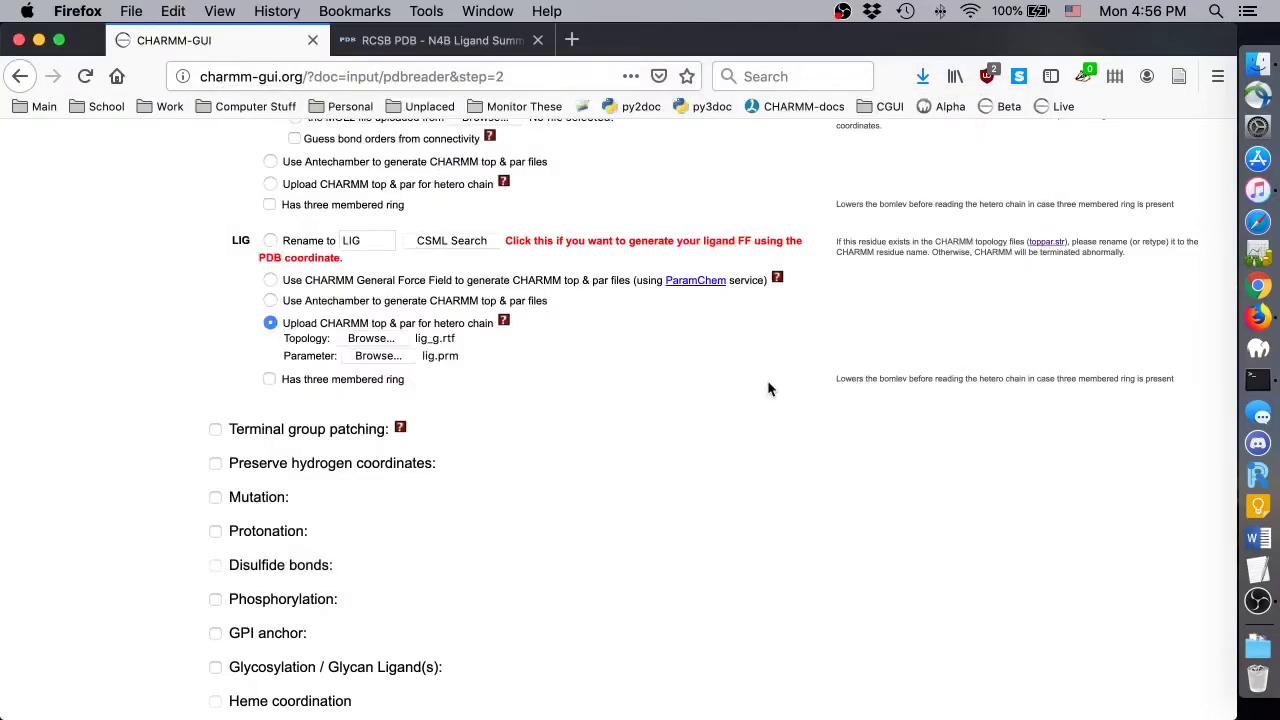
{"action": "scroll", "coordinate": [768, 386], "scroll_direction": "down", "scroll_amount": 10}
- Submit the PDB manipulation options and view the generated step1_pdbreader.pdb in 3D
{"action": "left_click", "coordinate": [1172, 645]}
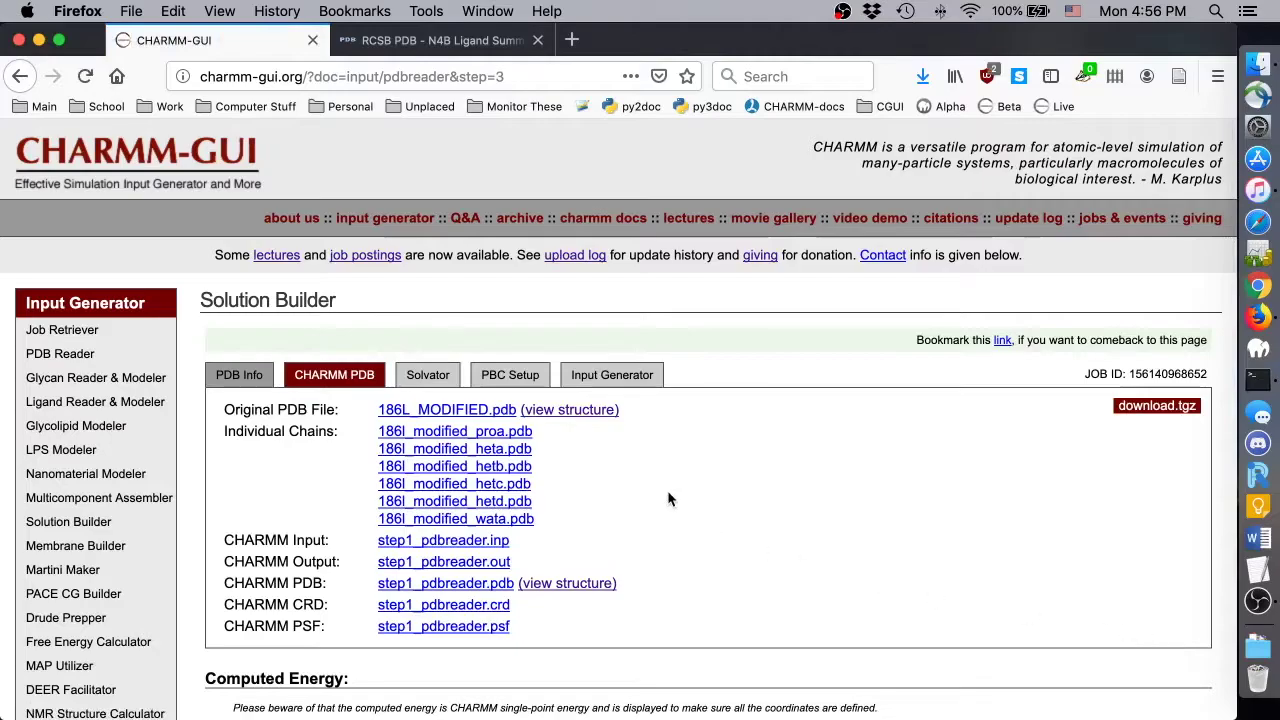
{"action": "scroll", "coordinate": [665, 495], "scroll_direction": "down", "scroll_amount": 5}
{"action": "scroll", "coordinate": [658, 493], "scroll_direction": "down", "scroll_amount": 1}
{"action": "left_click", "coordinate": [549, 210]}
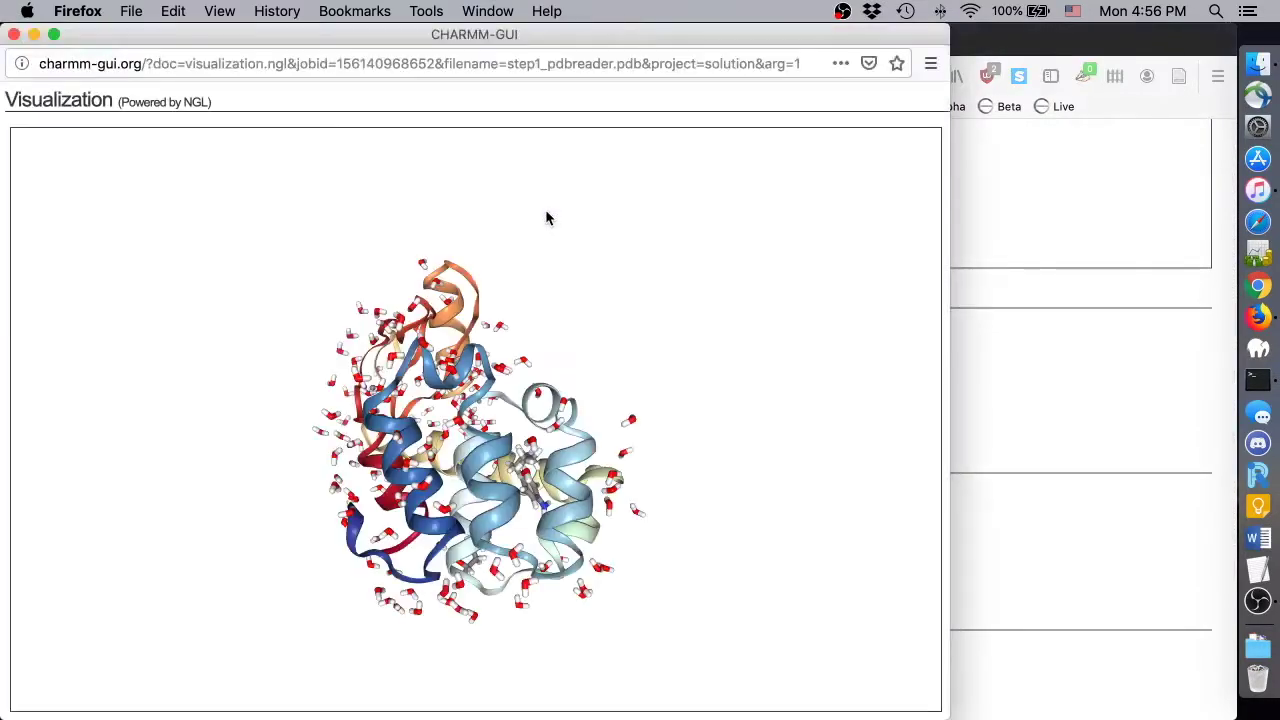